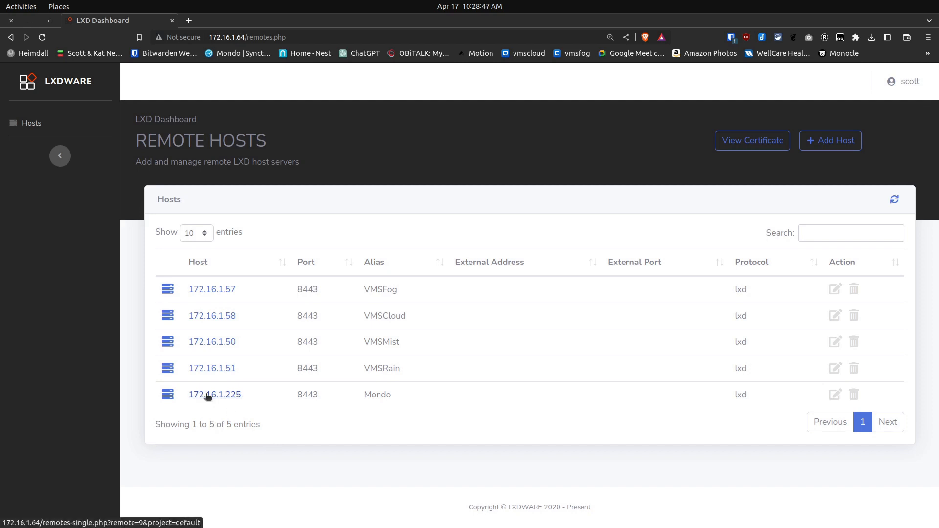
Open the container list of the Mondo host and start creating a new container
left_click(207, 395)
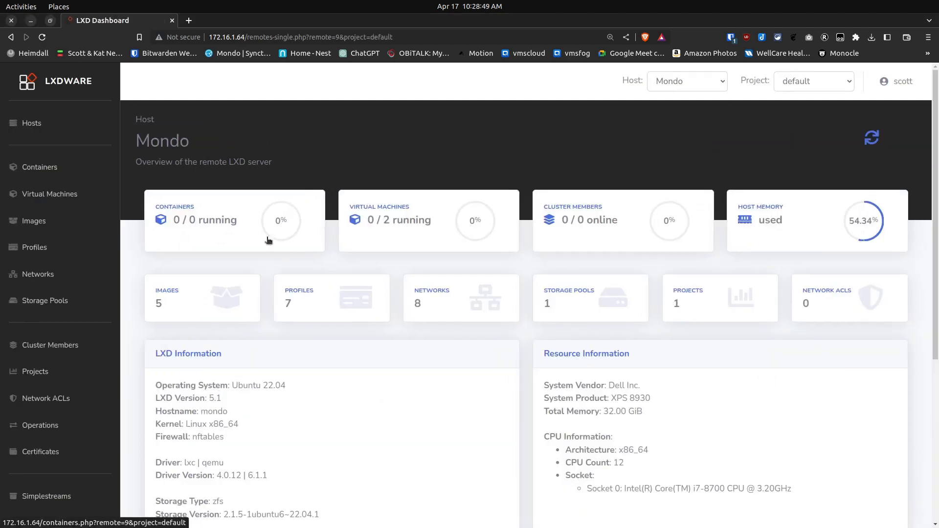
left_click(202, 223)
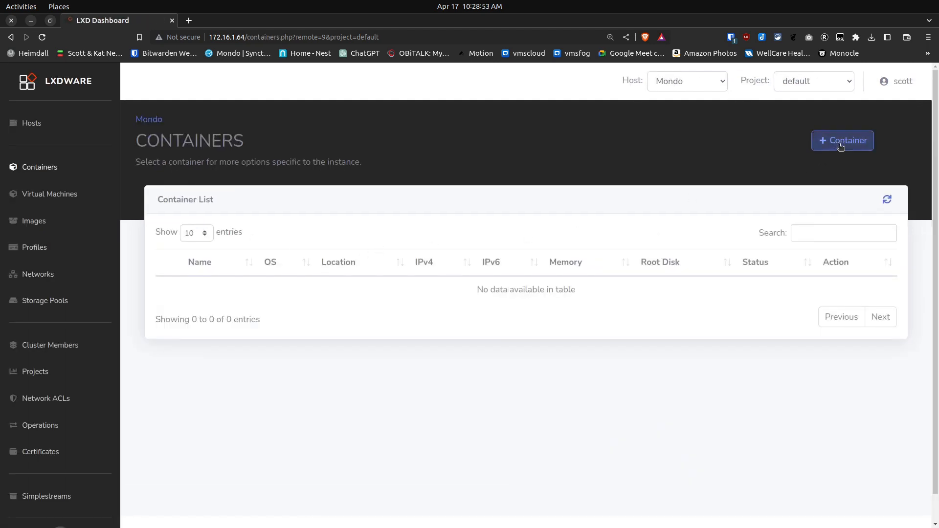
left_click(843, 141)
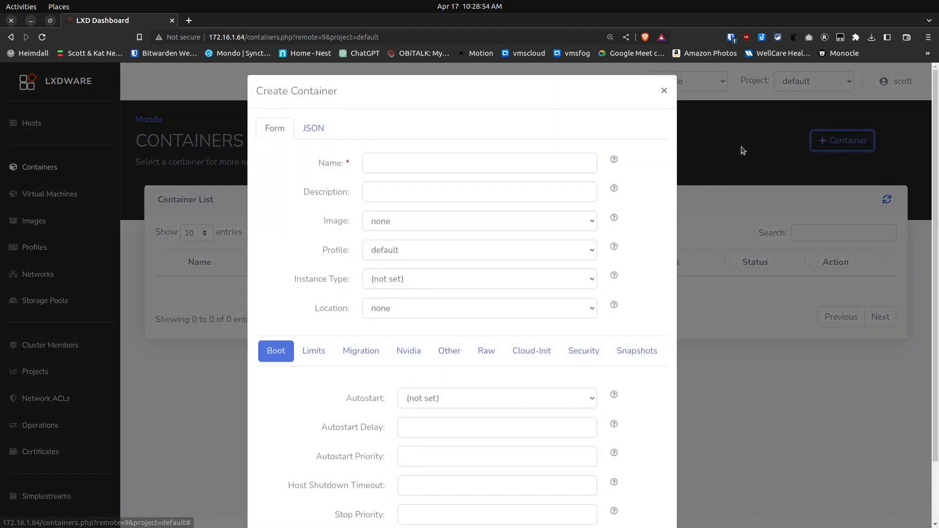
Name the container Test, describe it as Demo, and choose the ubuntu 22.04 LTS amd64 (release) (20230416) image
left_click(474, 170)
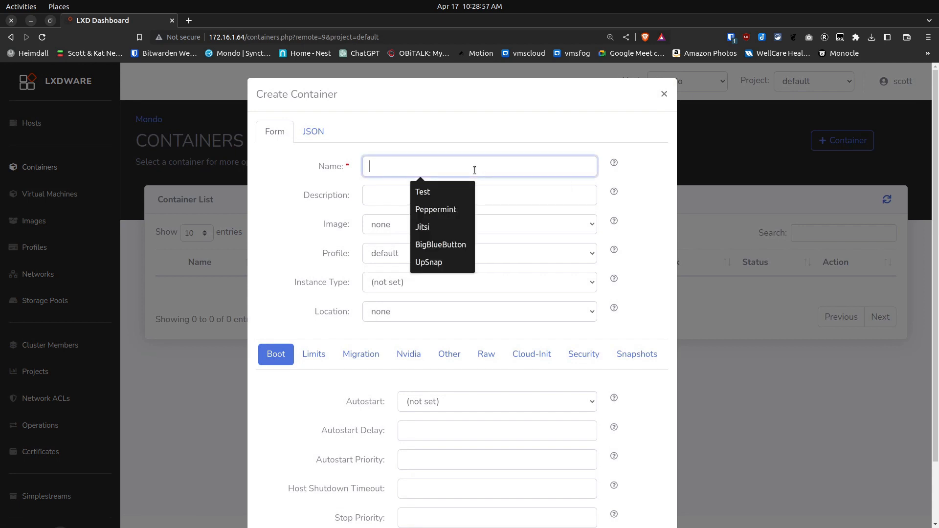
left_click(442, 191)
left_click(403, 191)
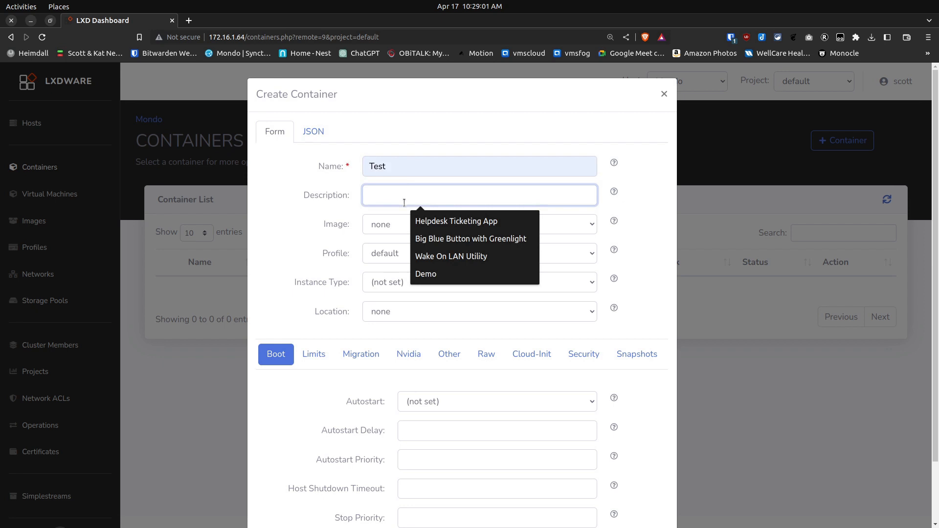
left_click(434, 273)
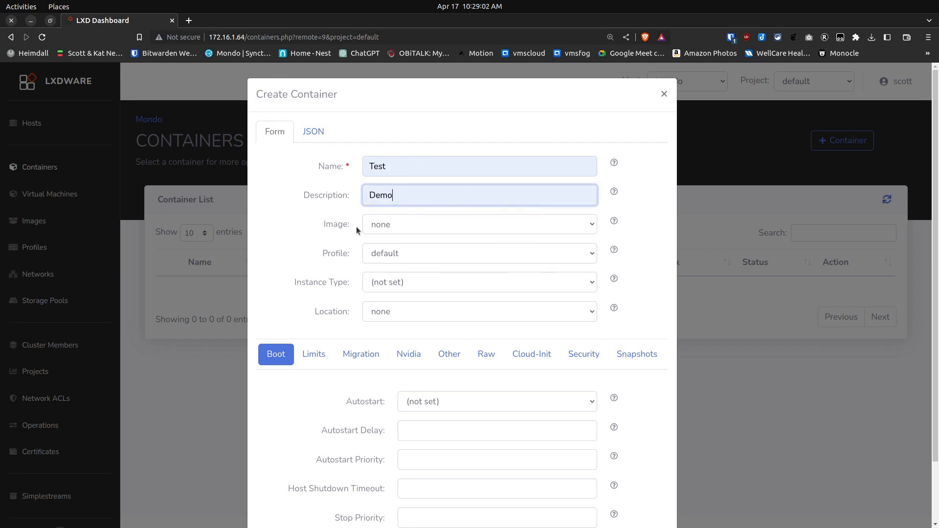
left_click(447, 224)
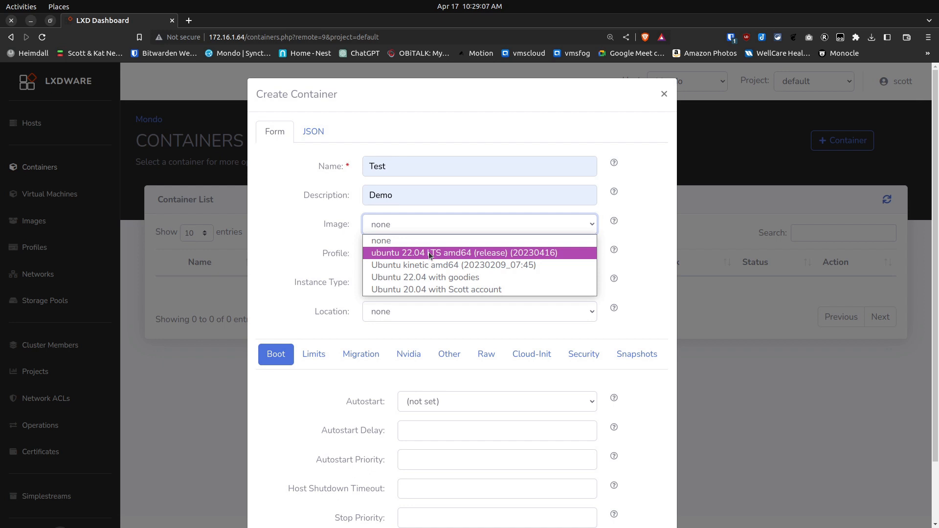
left_click(429, 252)
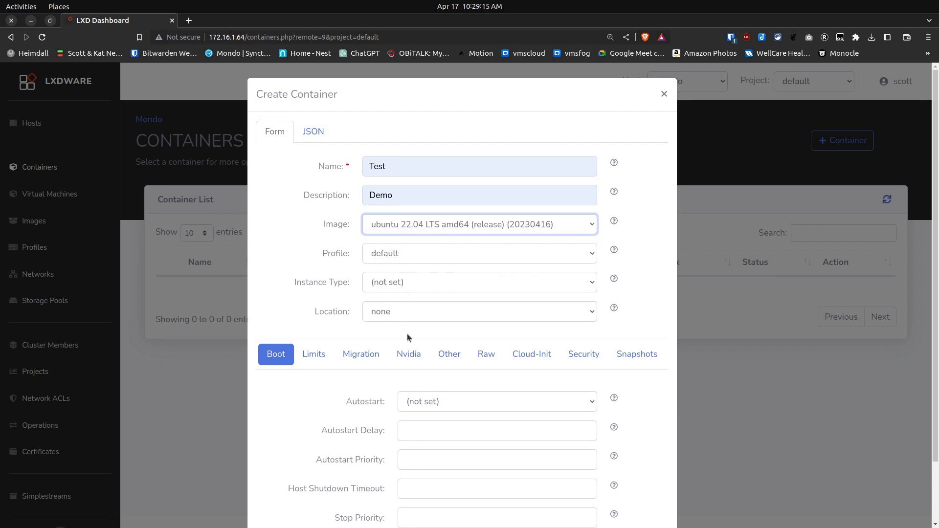
Set the container's boot Autostart and security Nesting options to true, and create the container
left_click(443, 404)
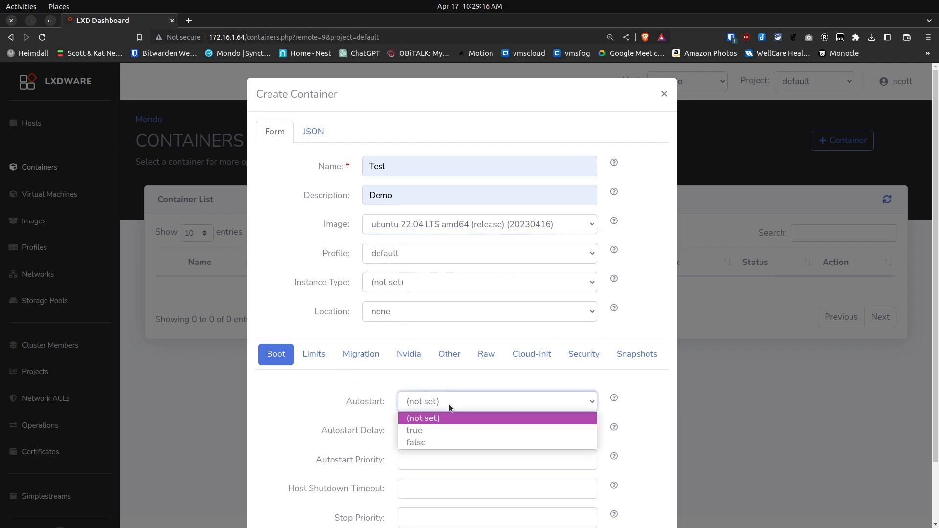
left_click(442, 431)
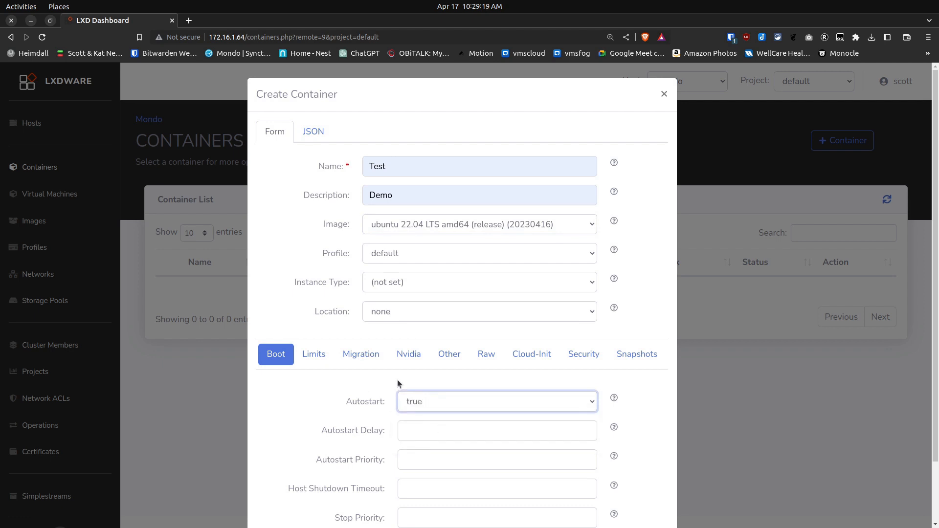
left_click(582, 358)
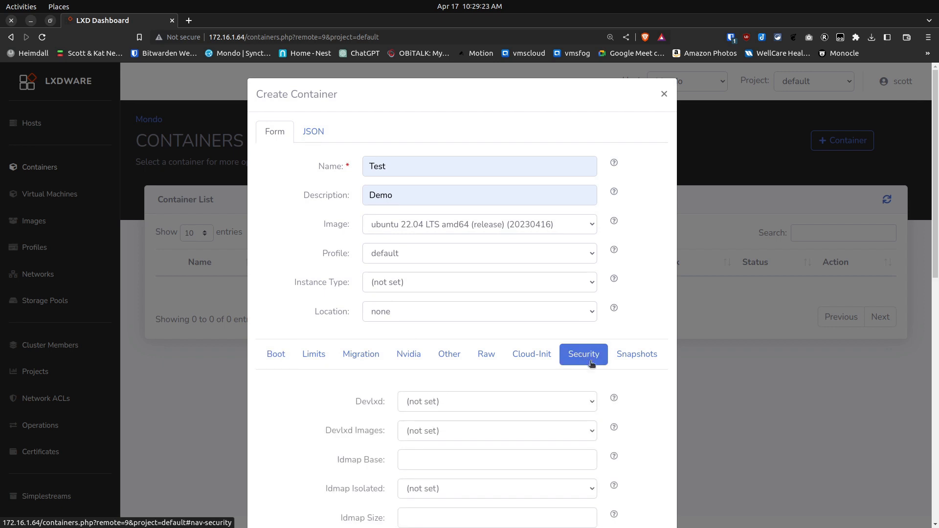
scroll(609, 413, "down", 3)
scroll(604, 416, "down", 3)
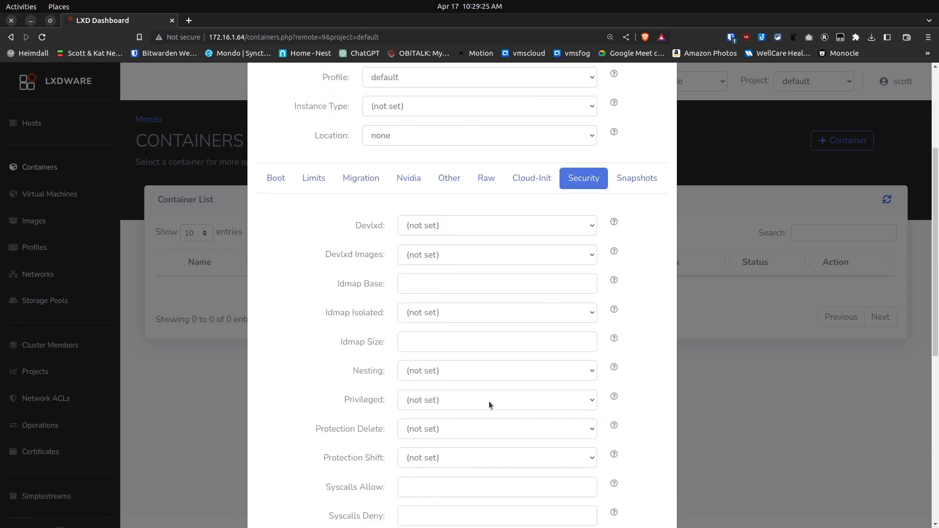
left_click(590, 371)
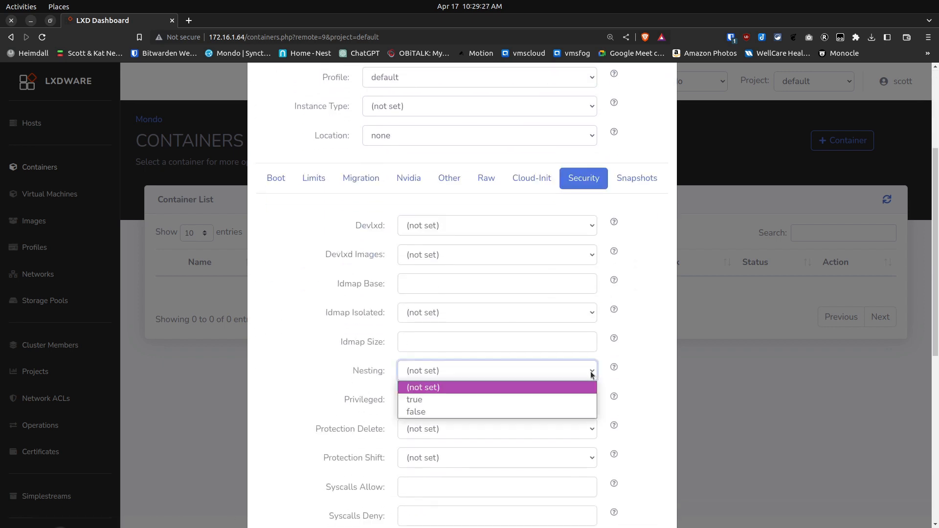
left_click(507, 399)
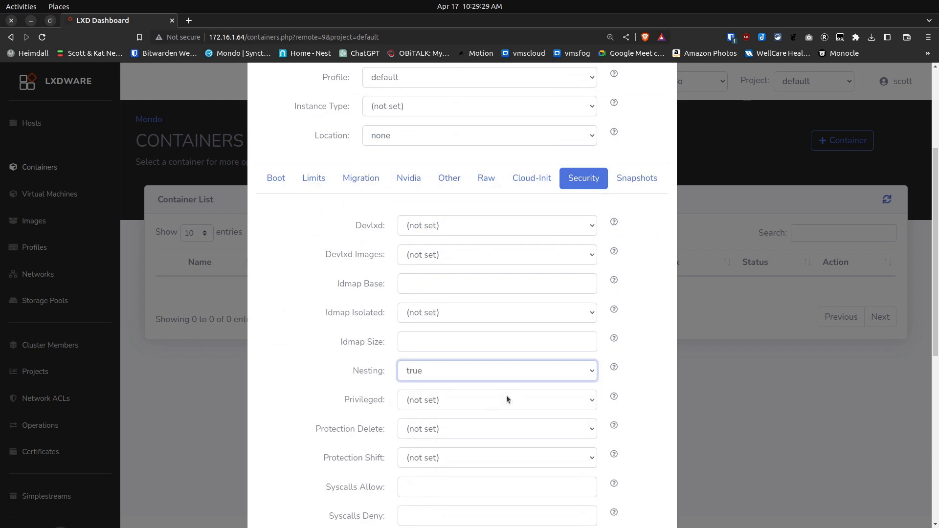
scroll(703, 447, "down", 13)
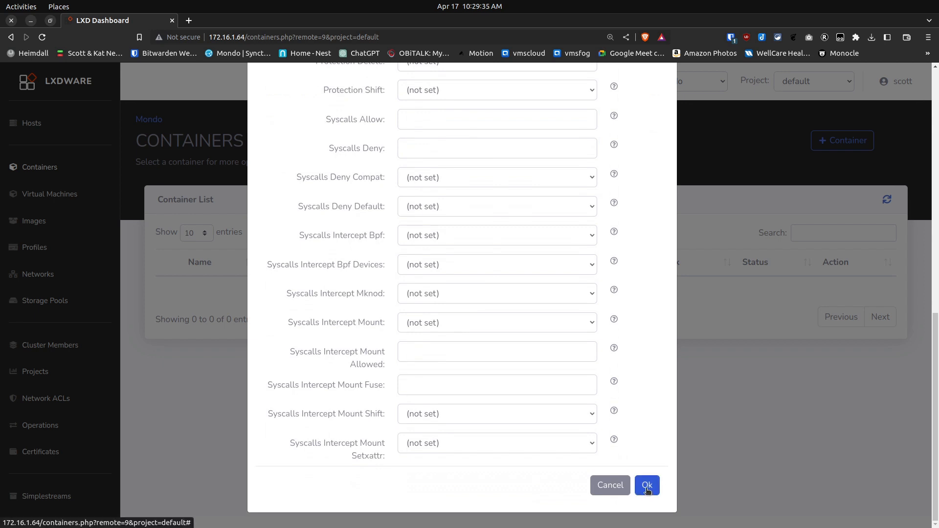
left_click(647, 487)
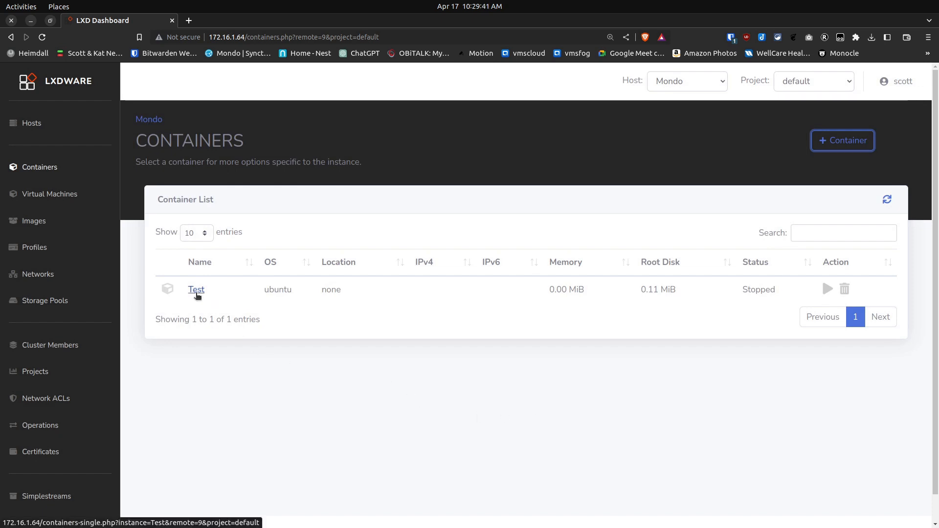
Attach the bridgeprofile profile to the Test container
left_click(196, 291)
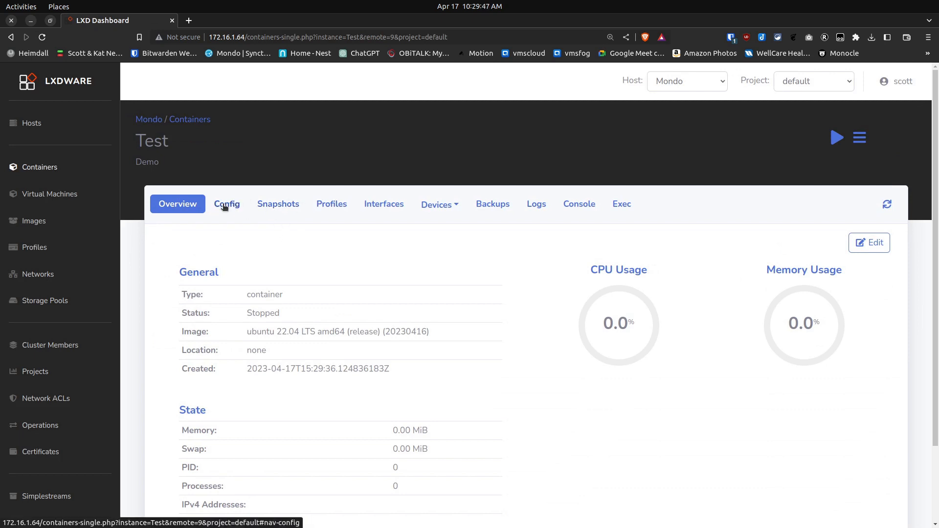
left_click(329, 205)
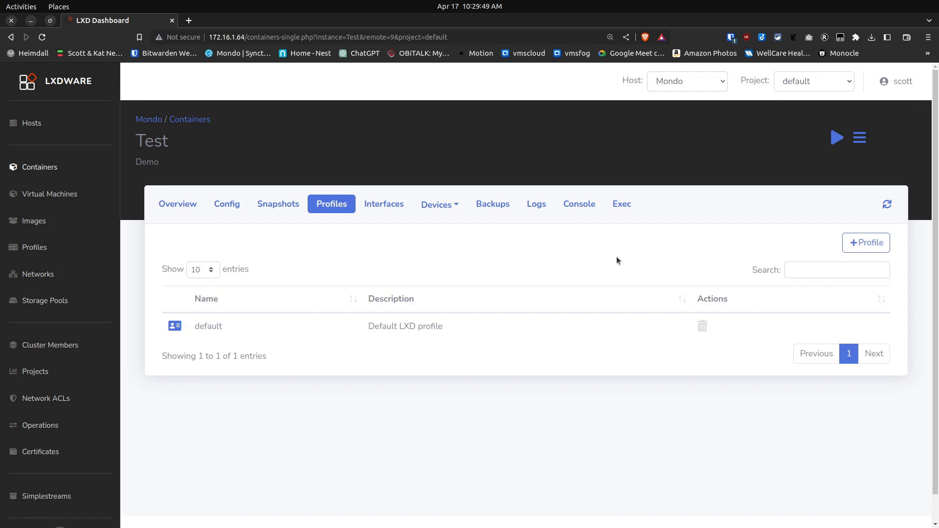
left_click(880, 243)
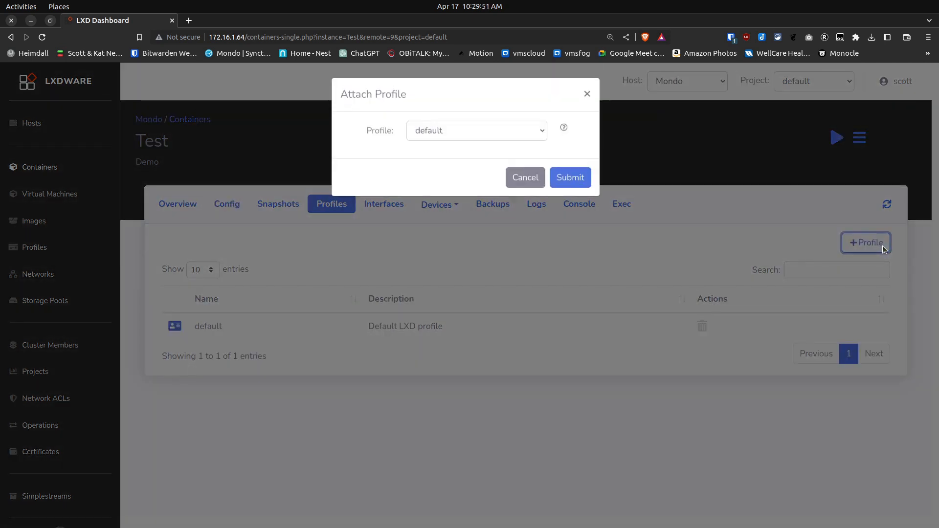
left_click(541, 131)
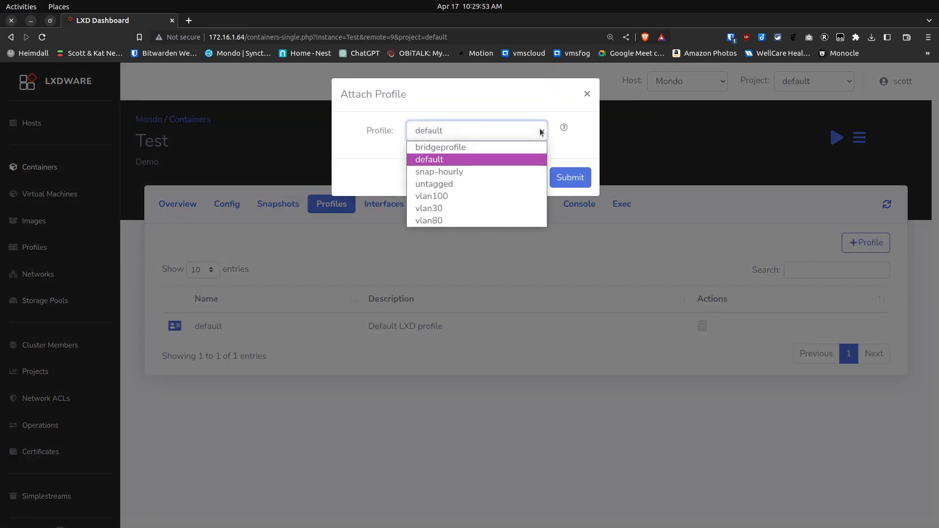
left_click(486, 146)
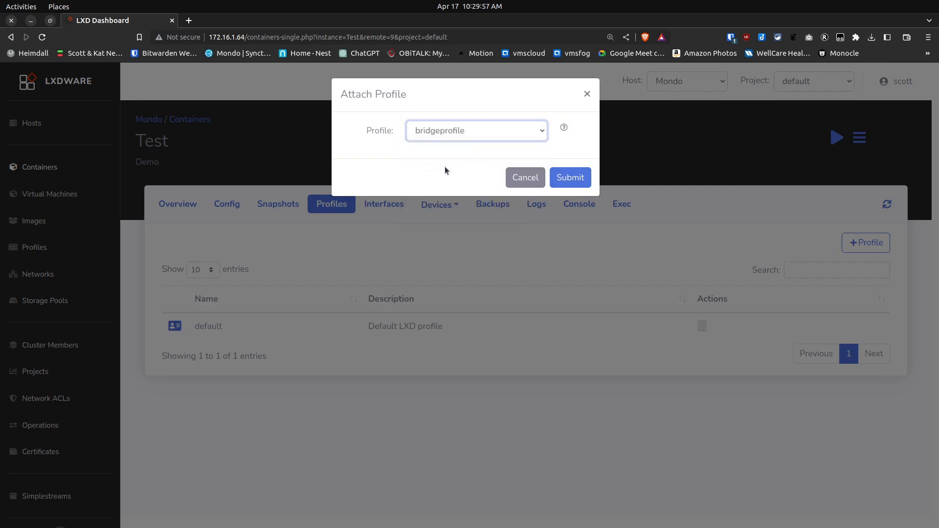
left_click(583, 182)
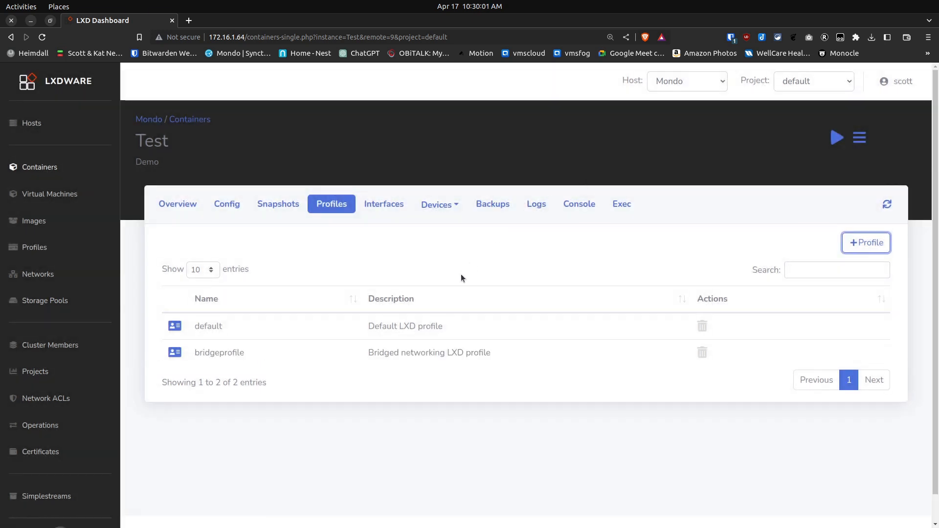
Start the Test container and check its overview and network interfaces
left_click(837, 139)
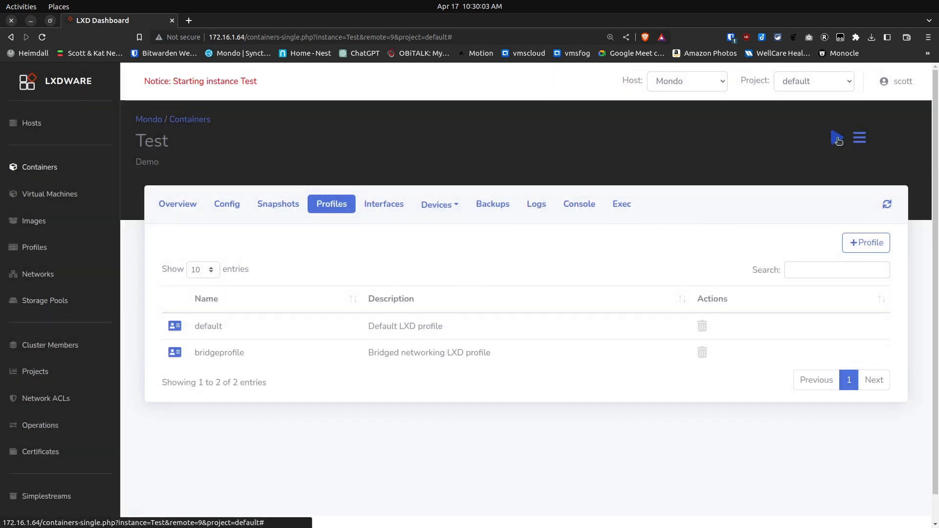
left_click(177, 204)
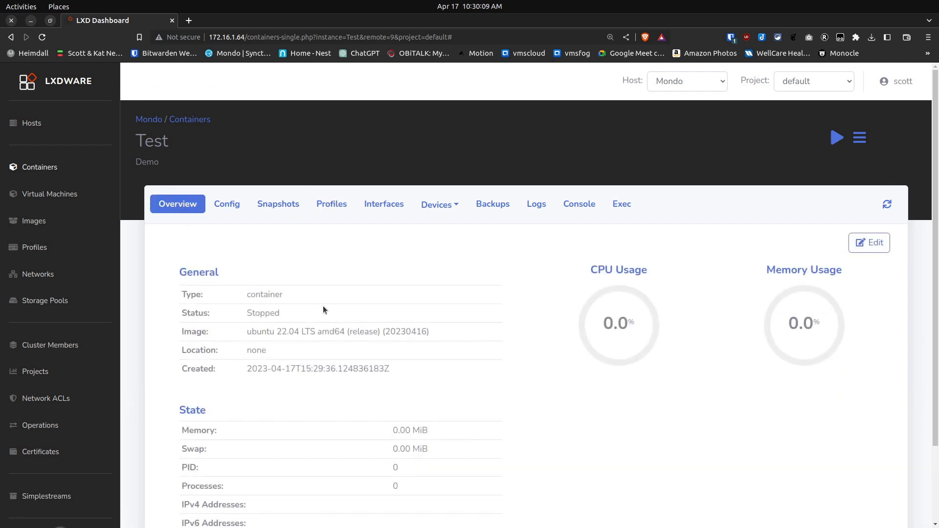
scroll(474, 399, "down", 2)
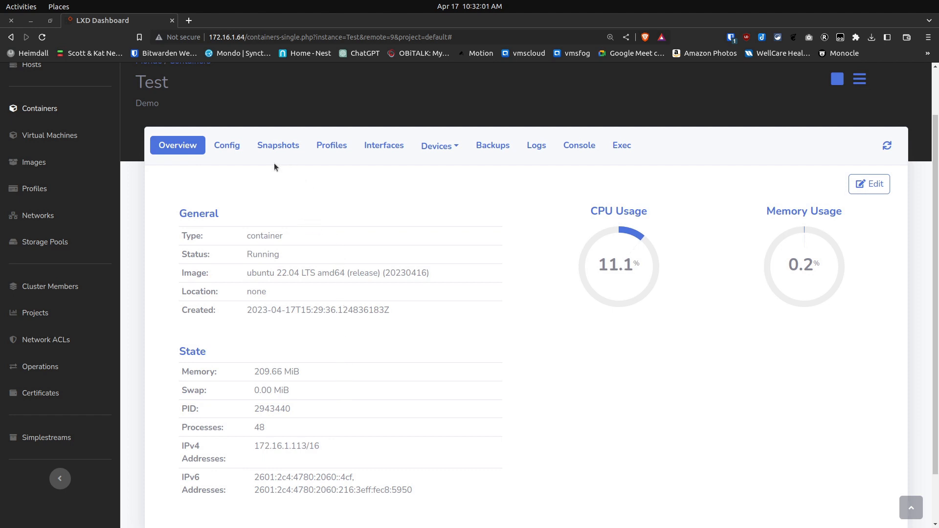
left_click(383, 148)
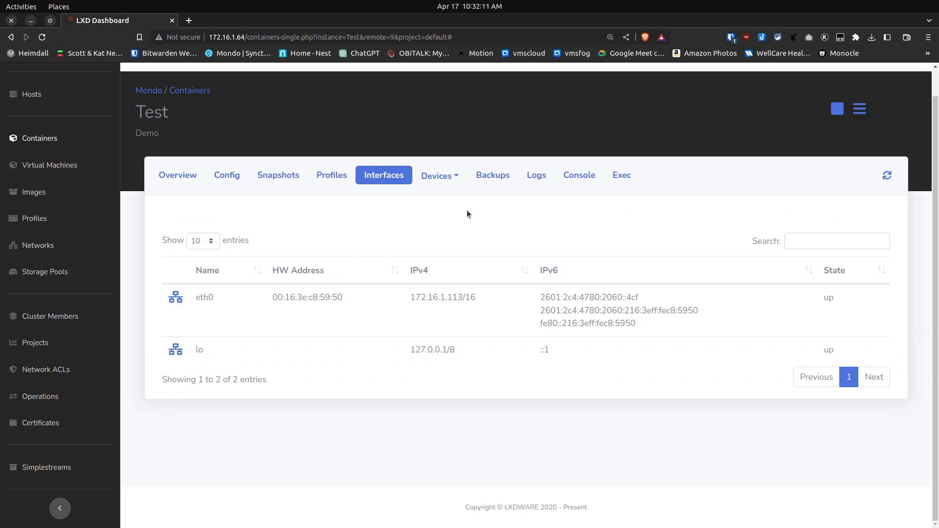
left_click(620, 177)
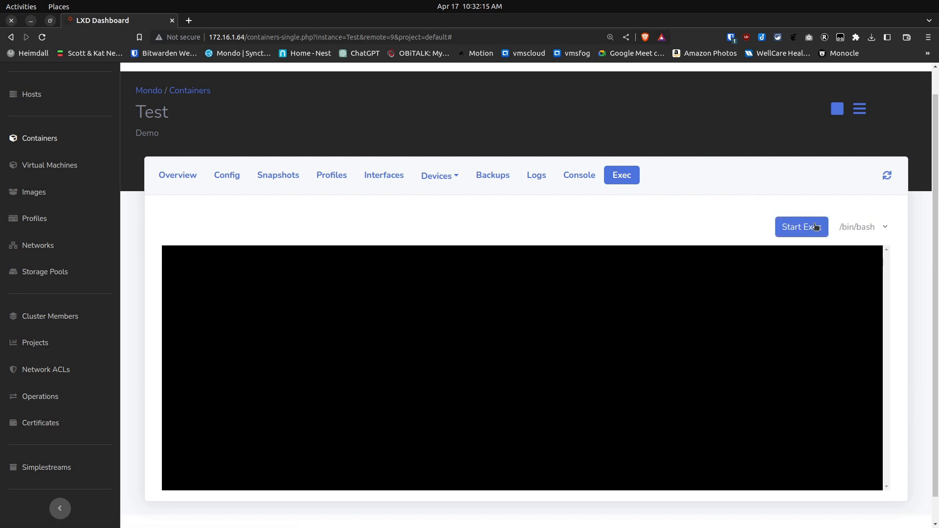
left_click(815, 226)
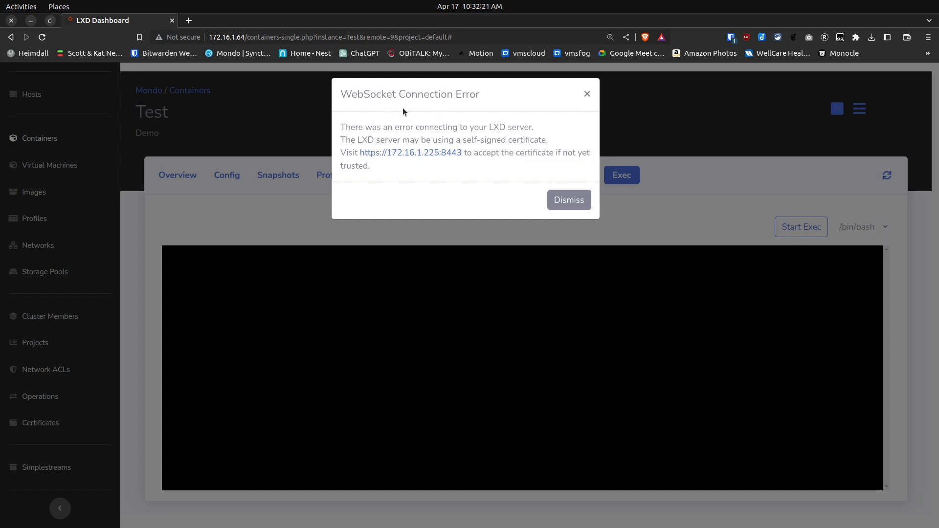
left_click(420, 153)
left_click(355, 281)
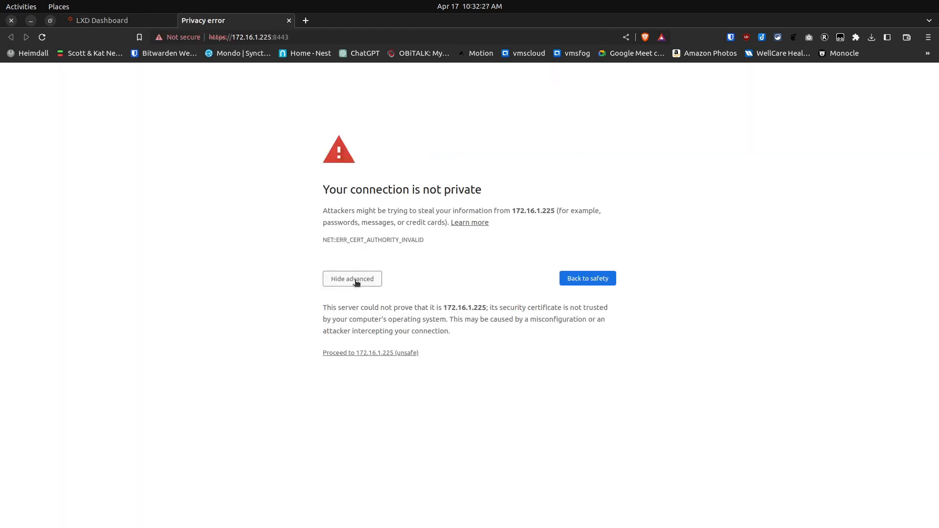
left_click(376, 353)
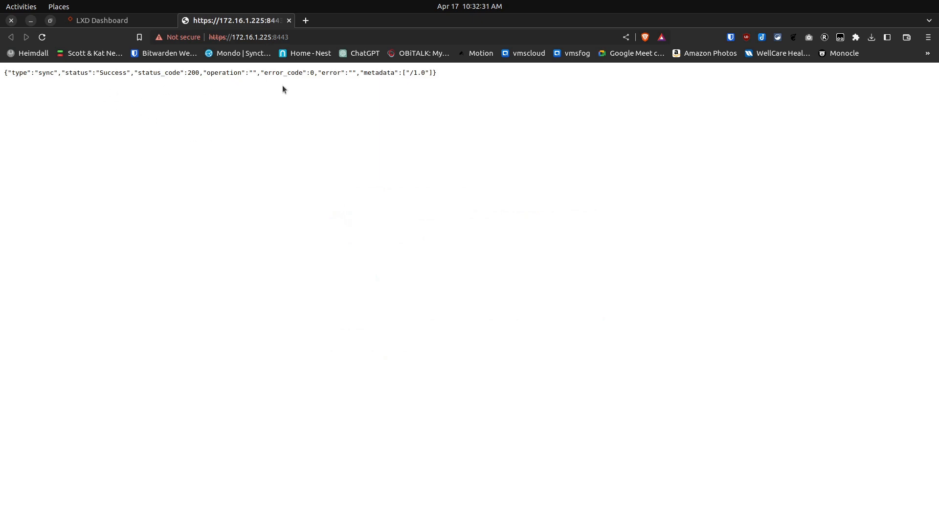
left_click(289, 22)
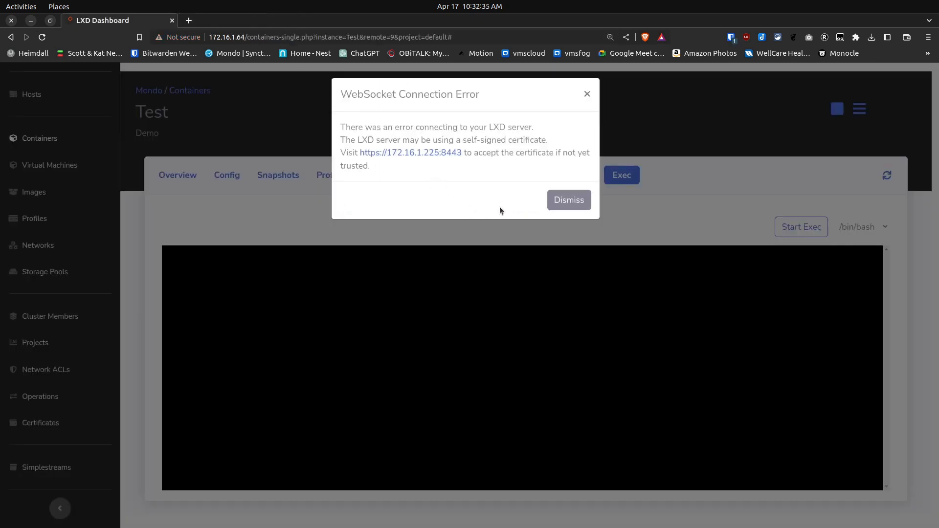
Dismiss the connection error and start the /bin/bash Exec session in the Test container
left_click(576, 204)
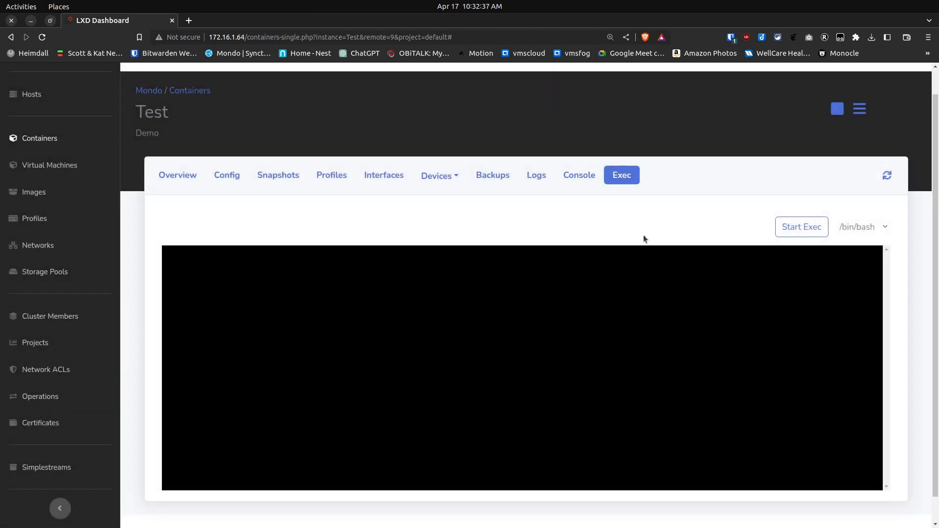
left_click(793, 227)
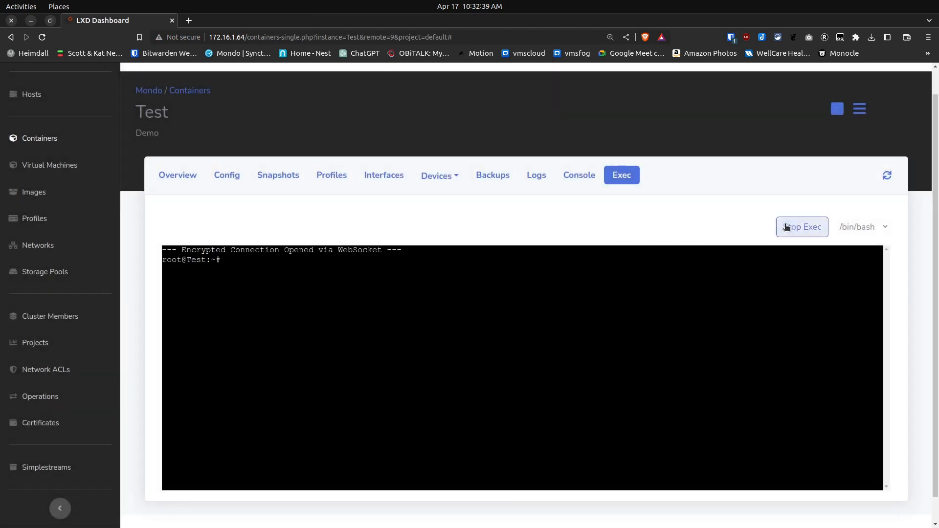
key("Return")
Update the package lists and upgrade the container's packages with apt update && apt upgrade -y
type("a")
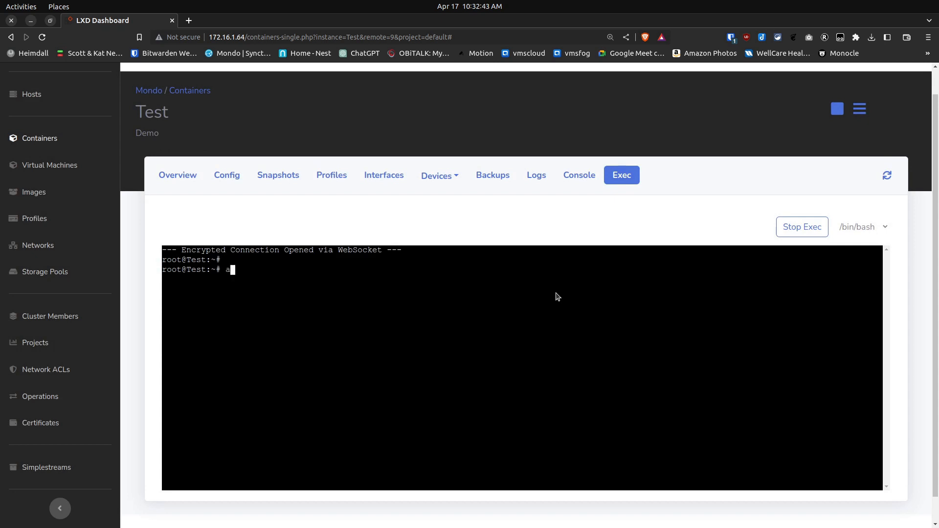
type("pt update && apt upgrade ")
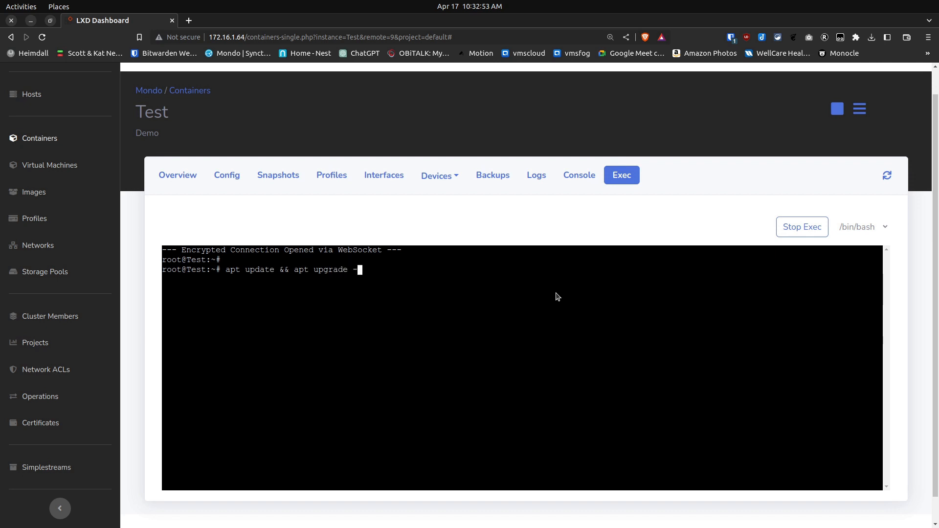
type("-y")
key("Return")
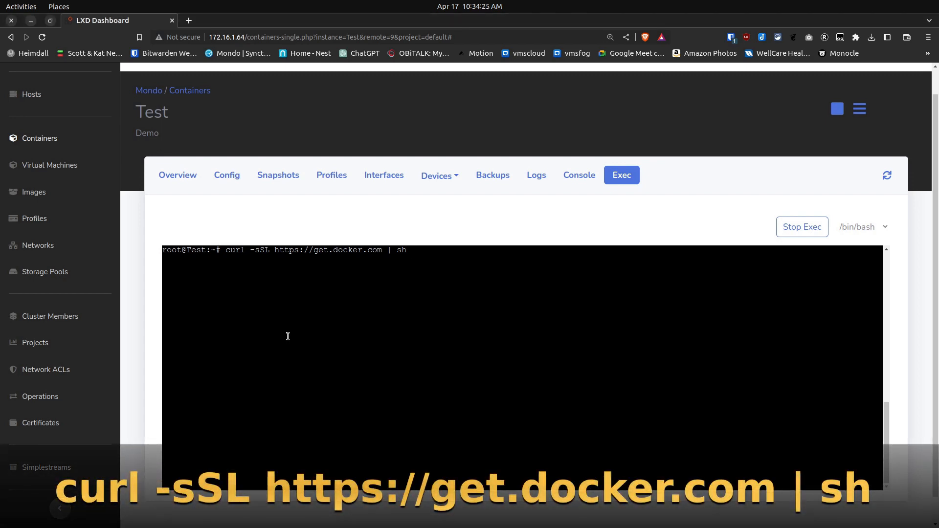
key("Return")
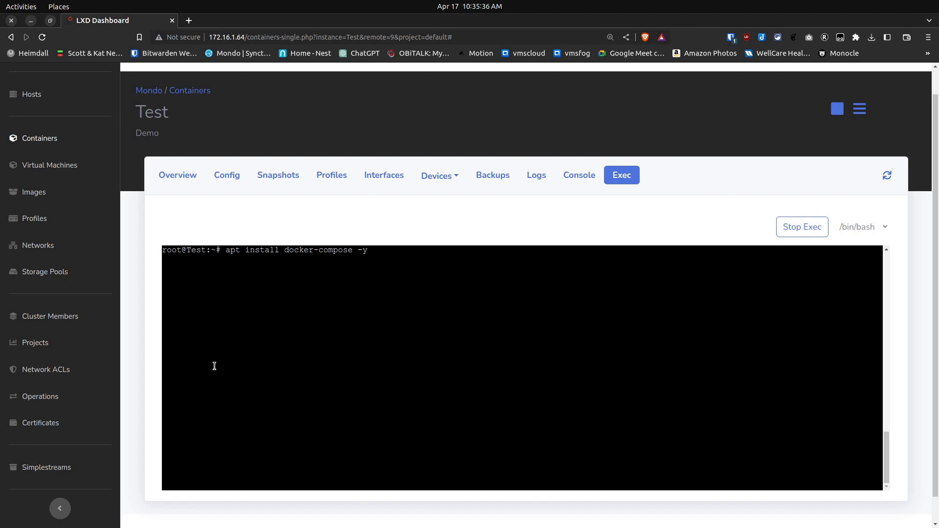
key("Return")
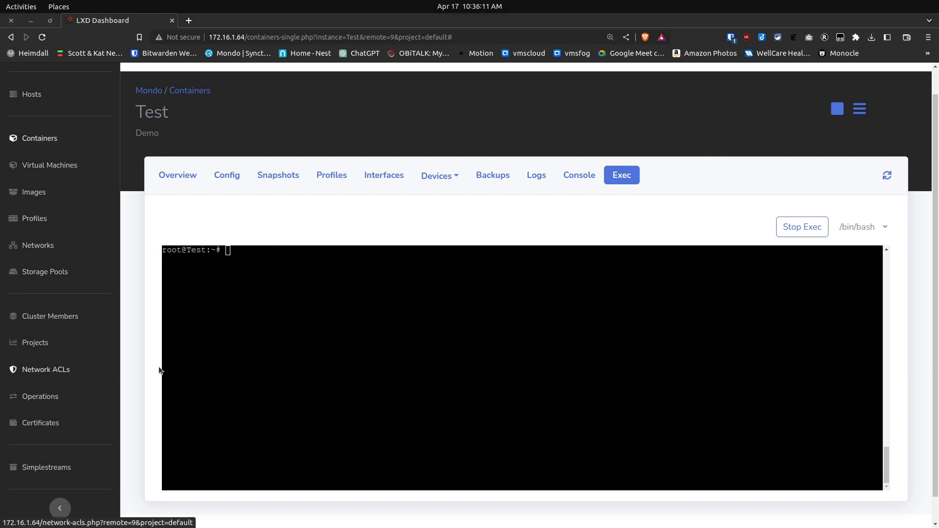
Create a new user account with adduser, enter and repeat its password, and accept the default user details
left_click(198, 363)
type("adduser scot")
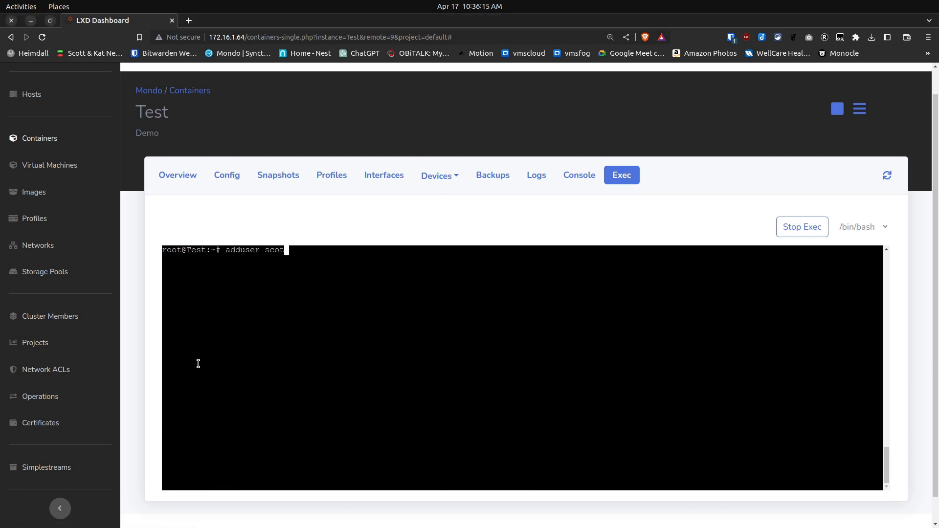
type("t")
key("Return")
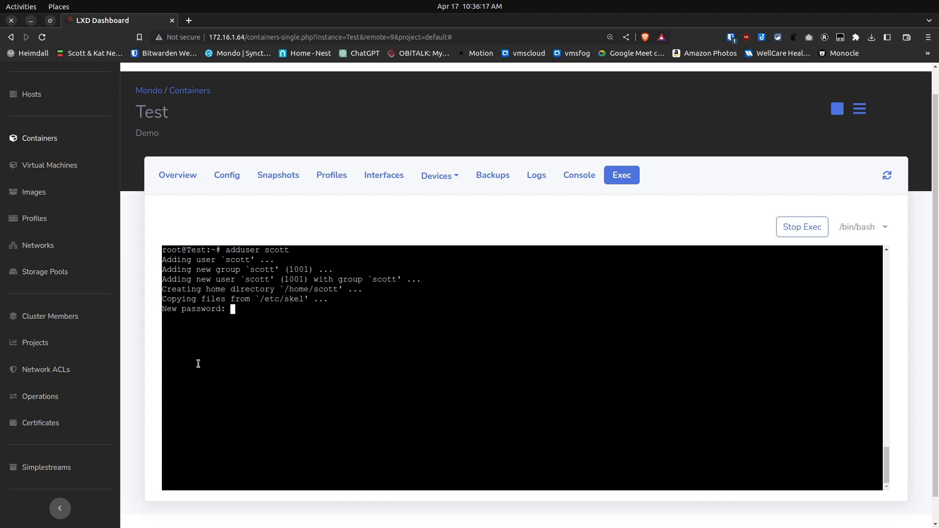
key("Return")
key("Return")
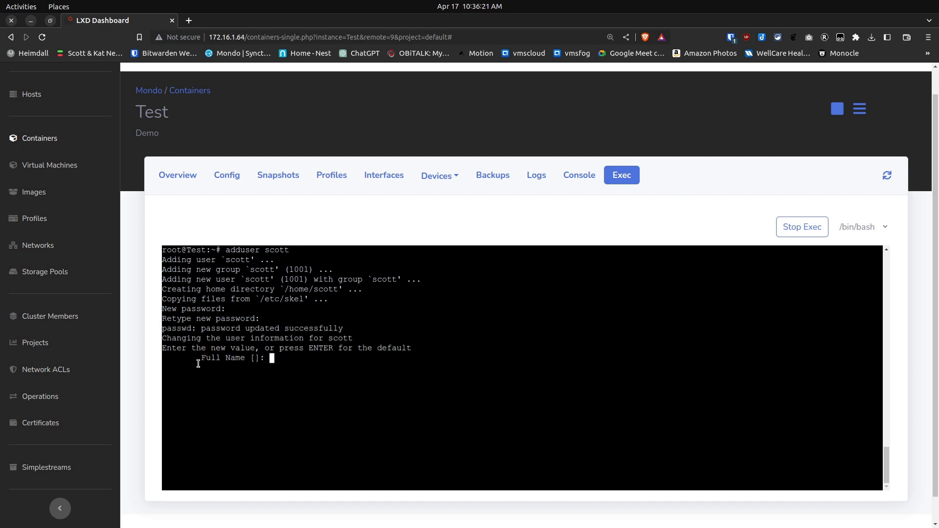
key("Return")
key("Return")
key("Return")
key("Return")
key("Return")
key("Return")
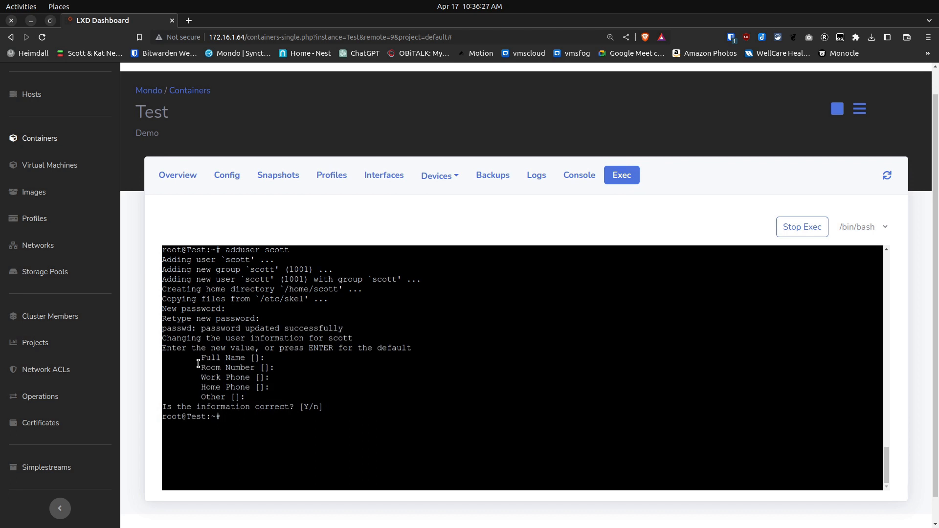
Add the new user to the sudo group with usermod -aG
type("userm")
type("od ")
type("-aG ")
type("sudo scot")
type("t")
key("Return")
Add the new user to the docker group by reusing the previous usermod -aG command
key("Up")
key("Left")
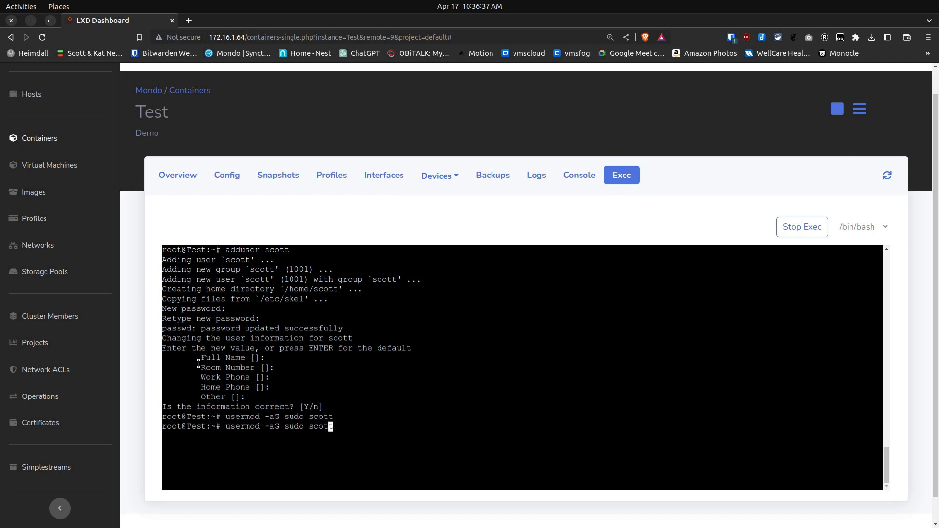
key("Left")
key("Left")
key("Left")
key("Left")
key("Left")
key("Left")
key("Left")
key("BackSpace")
key("BackSpace")
key("Right")
key("Right")
type("cker")
key("Return")
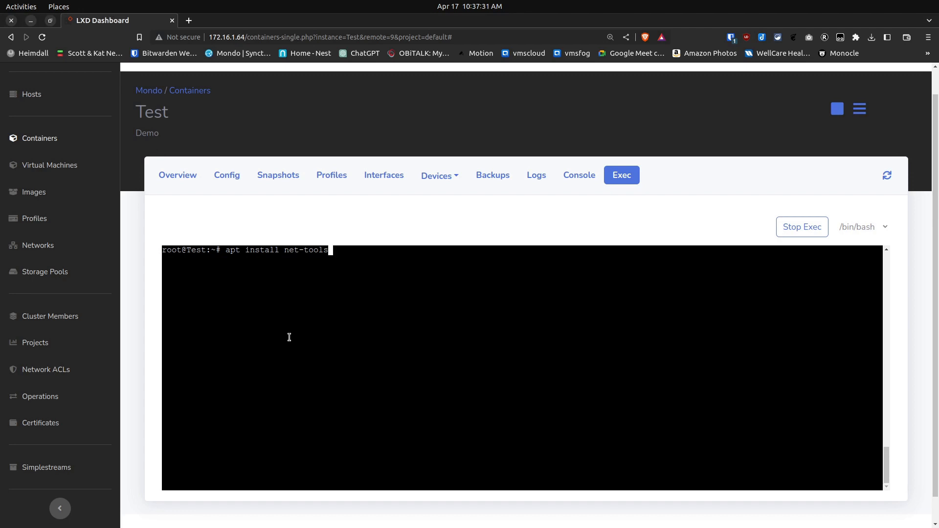
Install net-tools in the container and list its network interfaces with ifconfig
key("Return")
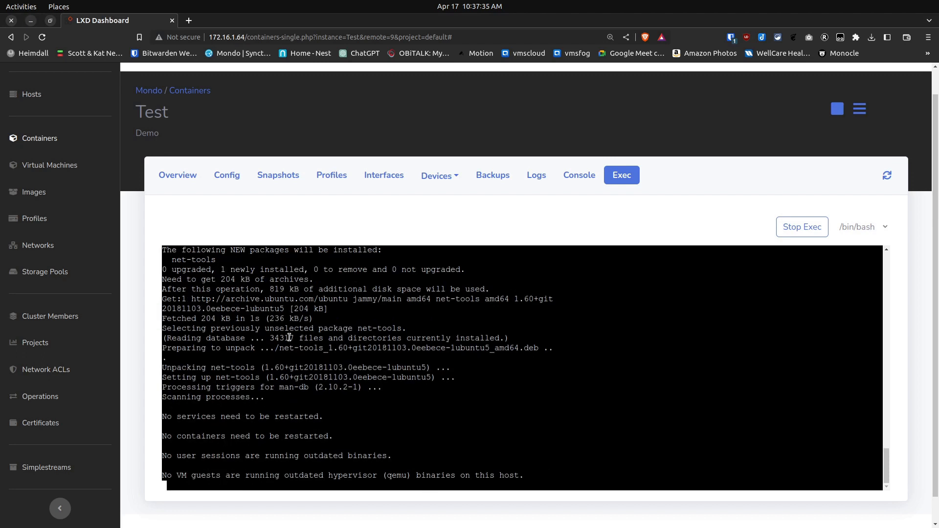
key("ctrl+l")
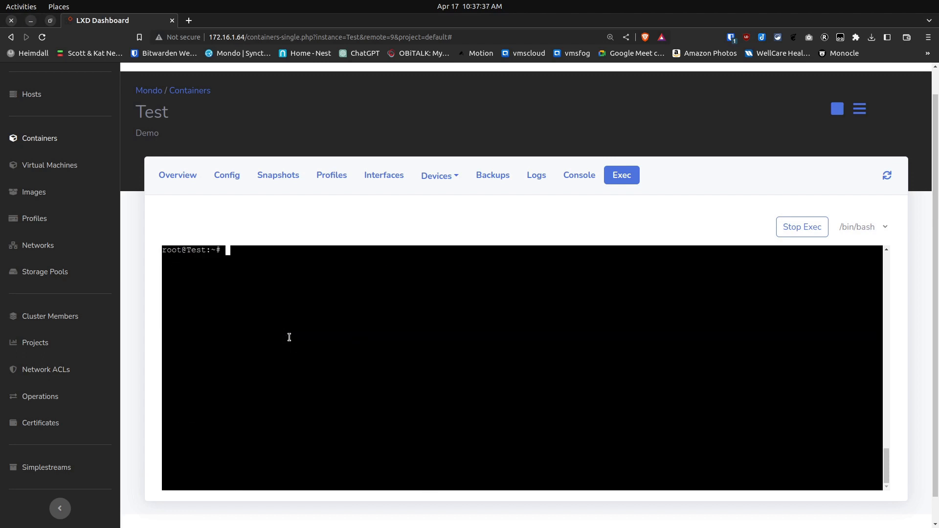
type("ifconfig")
key("Return")
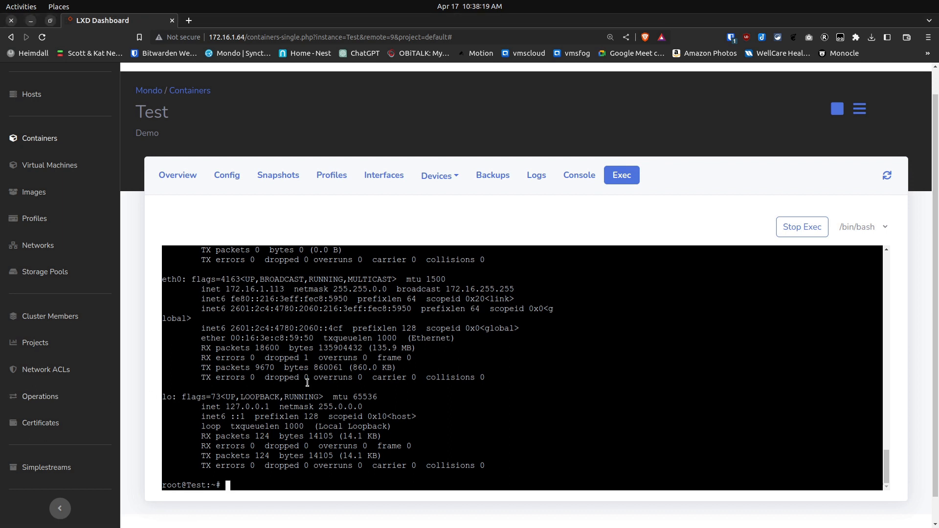
Exit the Exec session, start the Test container's console, and log in as the new user with the account password
type("exit")
key("Return")
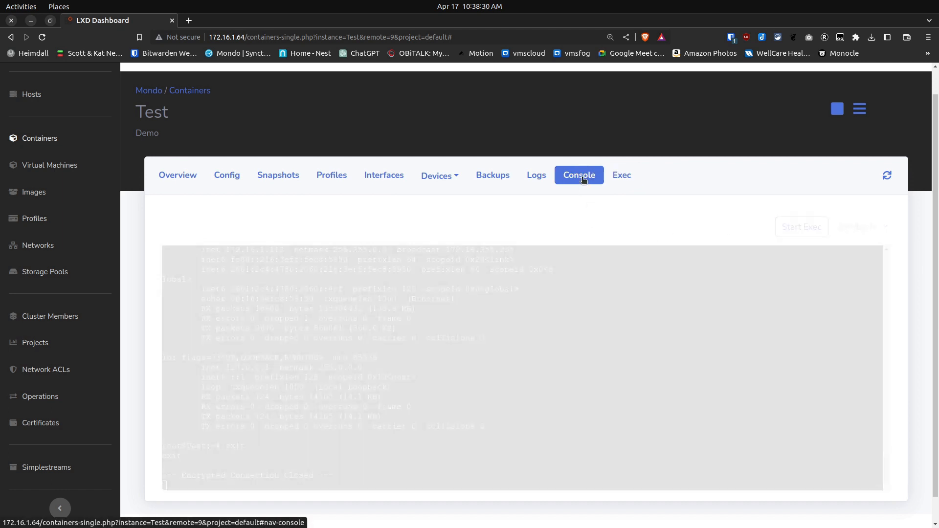
left_click(580, 176)
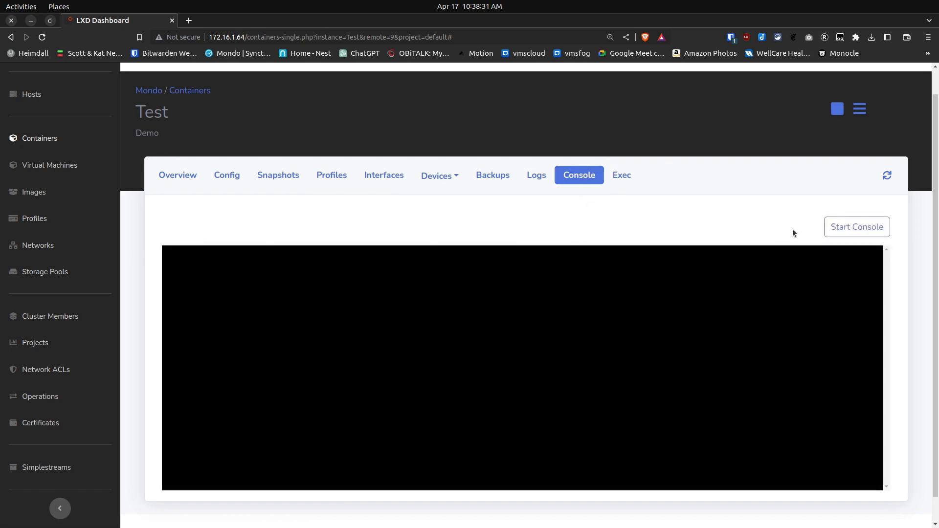
left_click(838, 228)
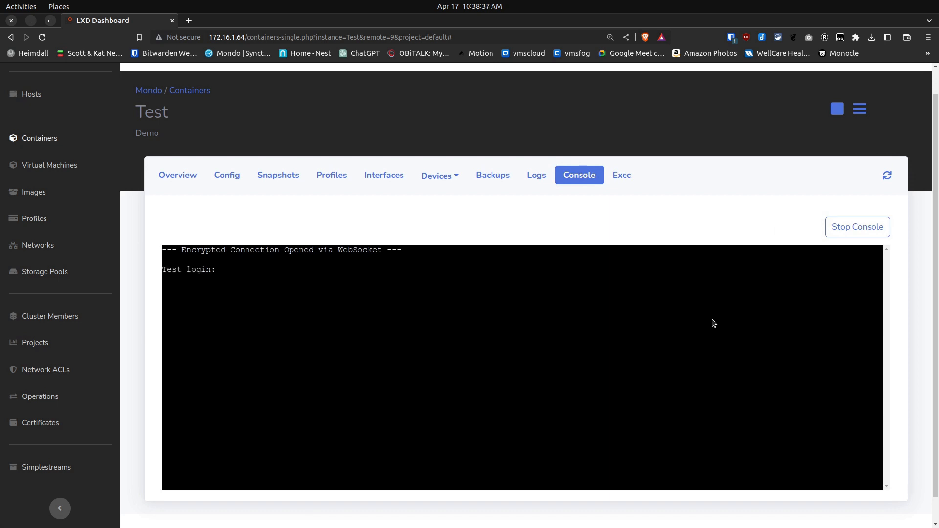
type("scott")
key("Return")
Check Docker access with docker ps and the logged-in user's memberships with groups
key("Return")
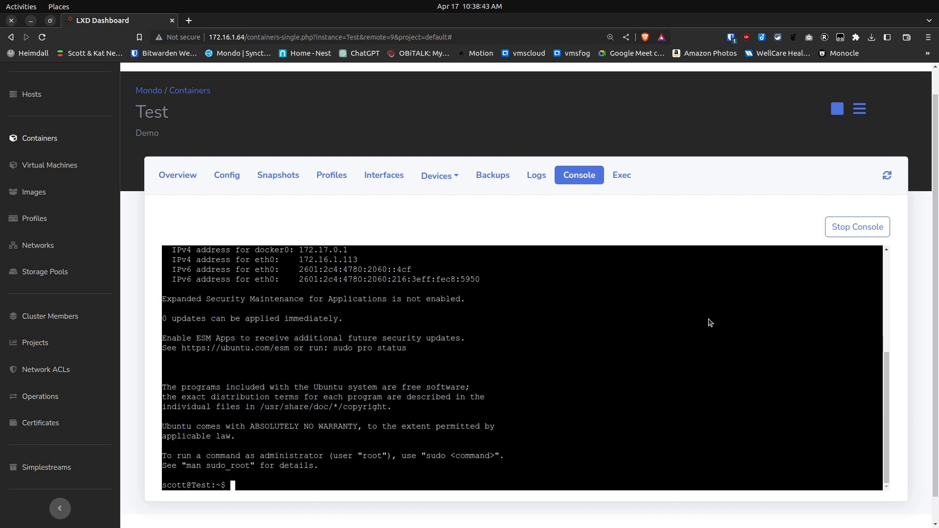
type("docker ps")
key("Return")
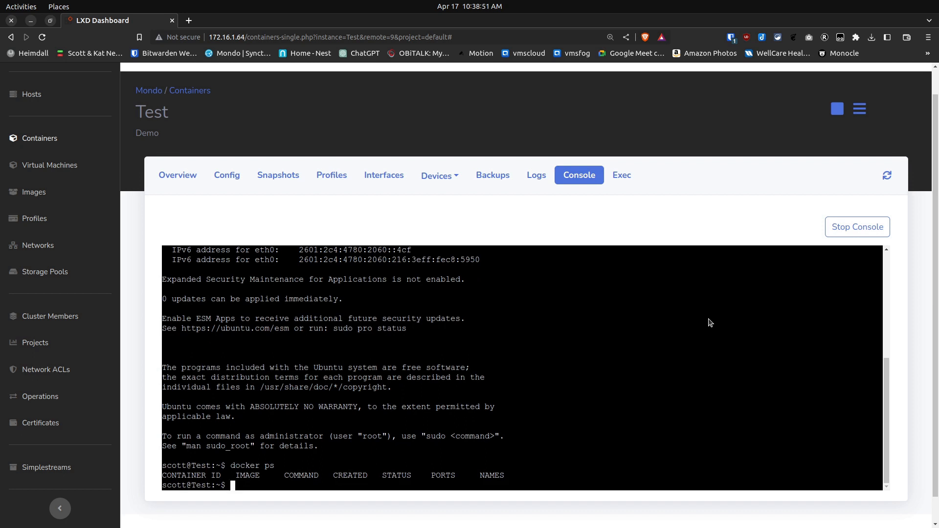
type("groups")
key("Return")
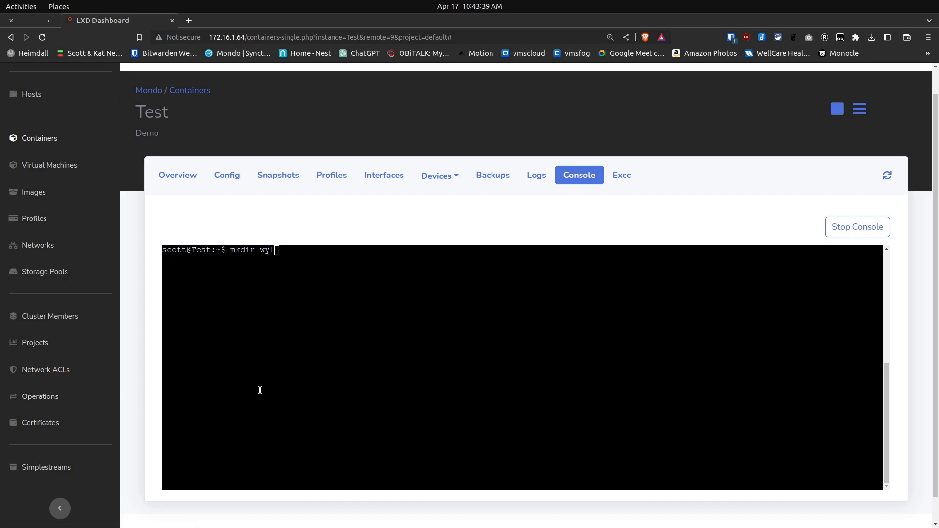
Create a directory named wyl in the user's home folder and change into it
left_click(259, 390)
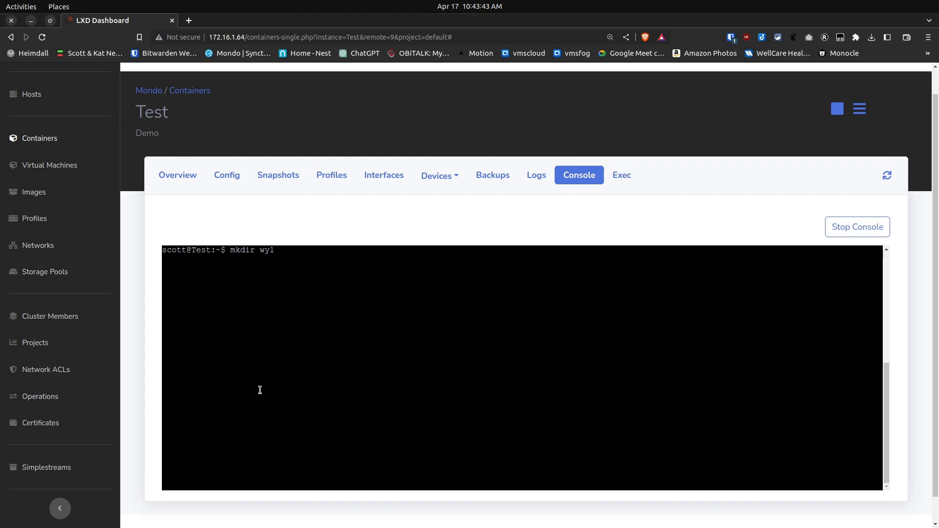
key("Return")
type("cd wyl")
key("Return")
Open a new docker-compose.yml in nano and paste the copied aceberg/watchyourlan service definition
type("nano docker-compose.yml")
key("Return")
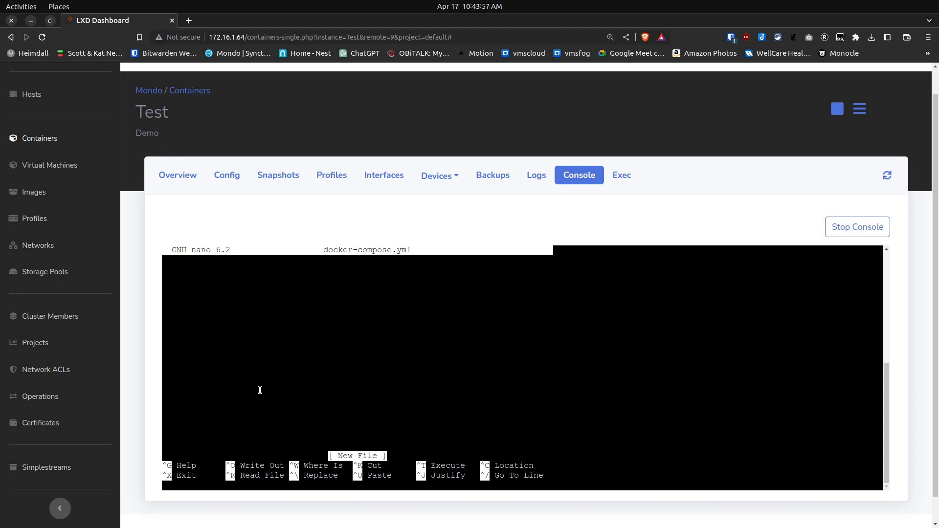
key("ctrl+shift+v")
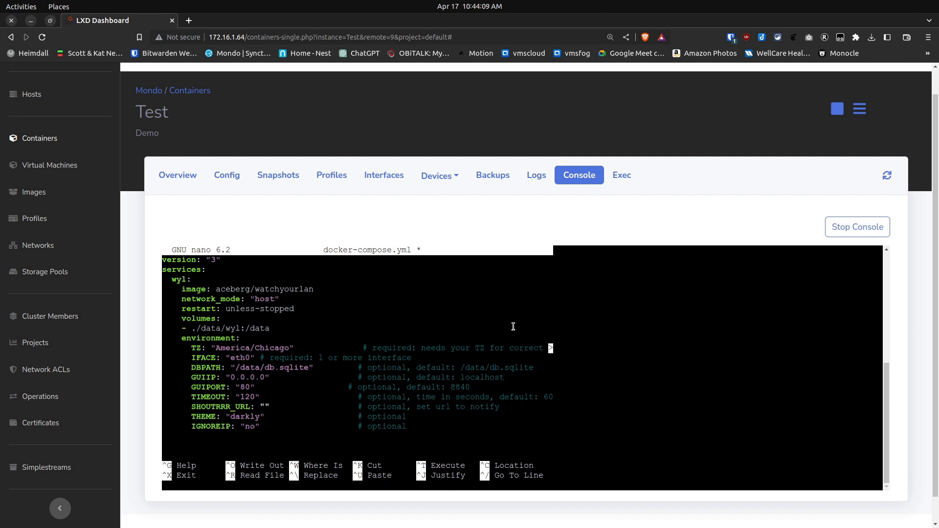
Review the service and environment settings in docker-compose.yml, including the time zone, interface, GUI port and timeout
key("Up")
key("Up")
key("Up")
key("Up")
key("Up")
key("Up")
key("Up")
key("Up")
key("Up")
key("Up")
key("Up")
key("Up")
key("Up")
key("Down")
key("Down")
key("Down")
key("Down")
key("Down")
key("Left")
key("Left")
key("Left")
key("Left")
key("Left")
key("Left")
key("Left")
key("Left")
key("Left")
key("Left")
key("Left")
key("Left")
key("Left")
key("Left")
key("Left")
key("Left")
key("Left")
key("Left")
key("Left")
key("Left")
key("Left")
key("Left")
key("Left")
key("Left")
key("Left")
key("Left")
key("Down")
key("Down")
key("Down")
key("Down")
key("Down")
key("Up")
key("Up")
key("Down")
key("Down")
key("Down")
key("Down")
key("Down")
Save the file as docker-compose.yml and exit nano
key("ctrl+o")
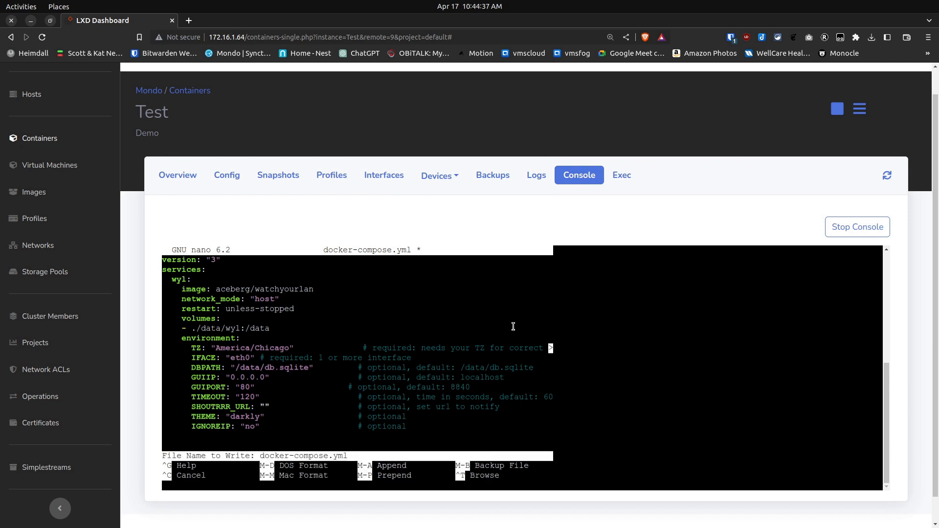
key("Return")
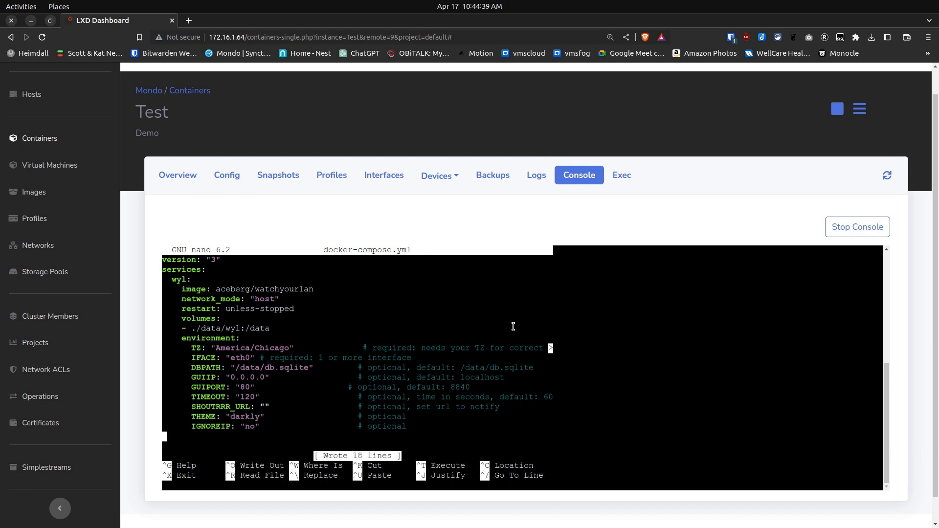
key("ctrl+x")
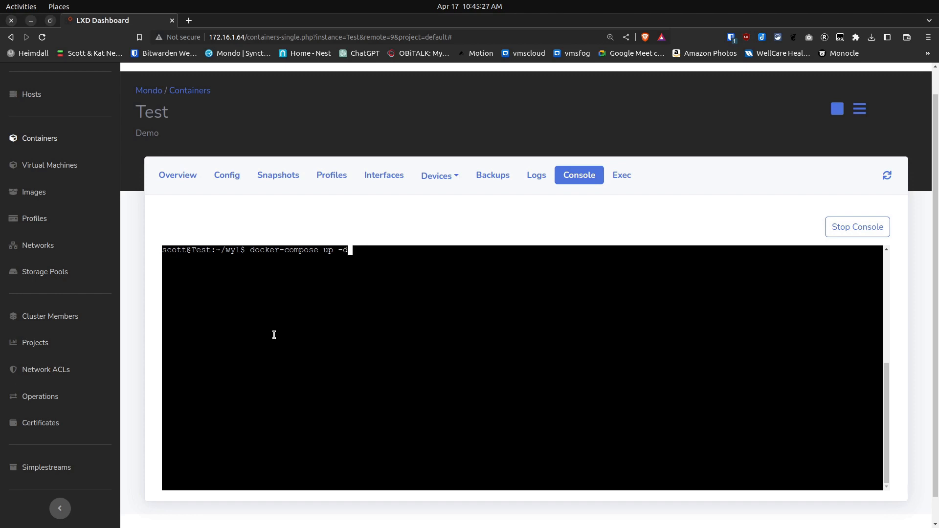
Correct the prepared command to docker compose up -d and run it to start the wyl service
key("Left")
key("Left")
key("Left")
key("Left")
key("Left")
key("Left")
key("Left")
key("Left")
key("Left")
key("Left")
key("Left")
key("Left")
key("BackSpace")
key("Return")
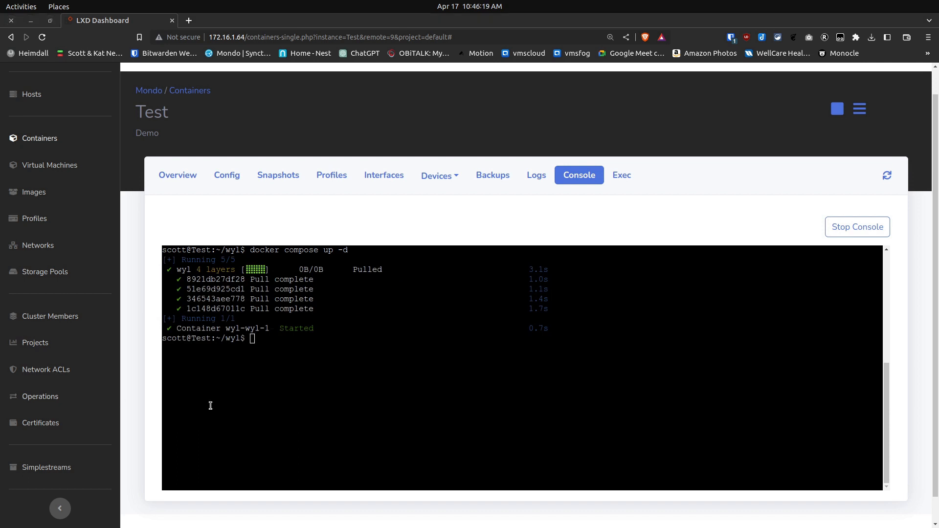
List the running Docker containers with docker ps to check the wyl service
left_click(210, 405)
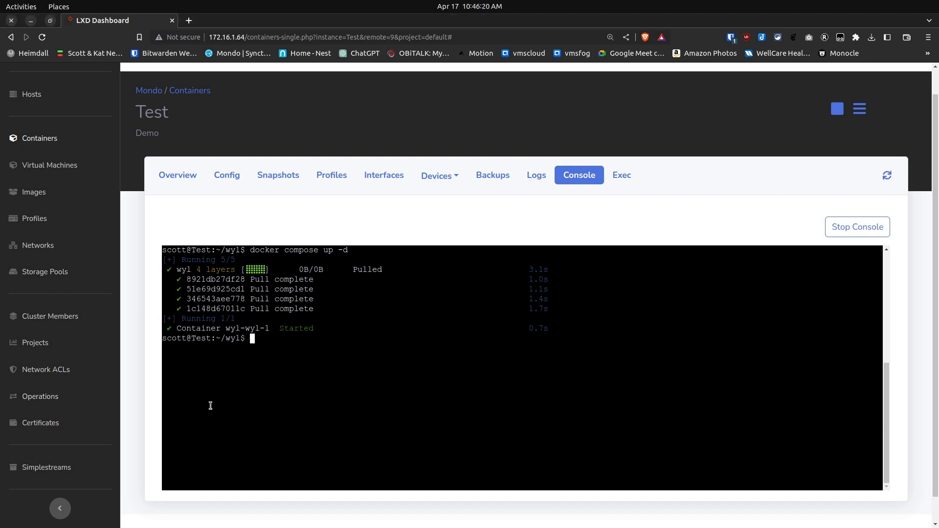
type("docker ps")
key("Return")
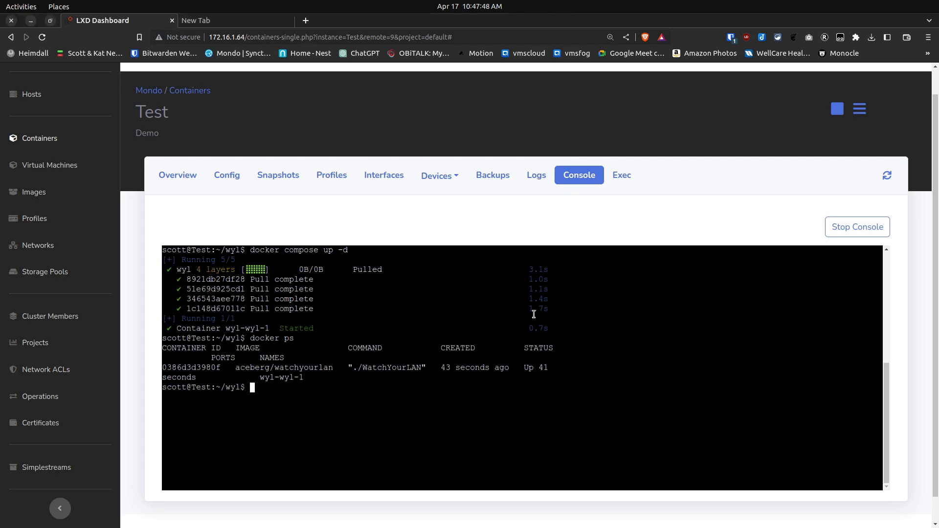
Log out of the user's shell and stop the console session
type("exit")
key("Return")
left_click(838, 234)
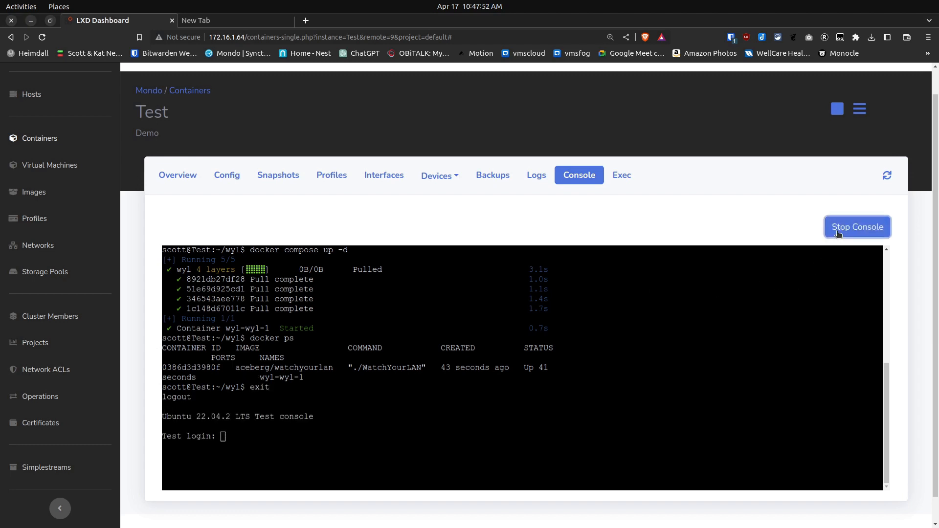
Look up the Test container's bridged IPv4 address in its overview and open 172.16.1.113 in the other browser tab
left_click(189, 177)
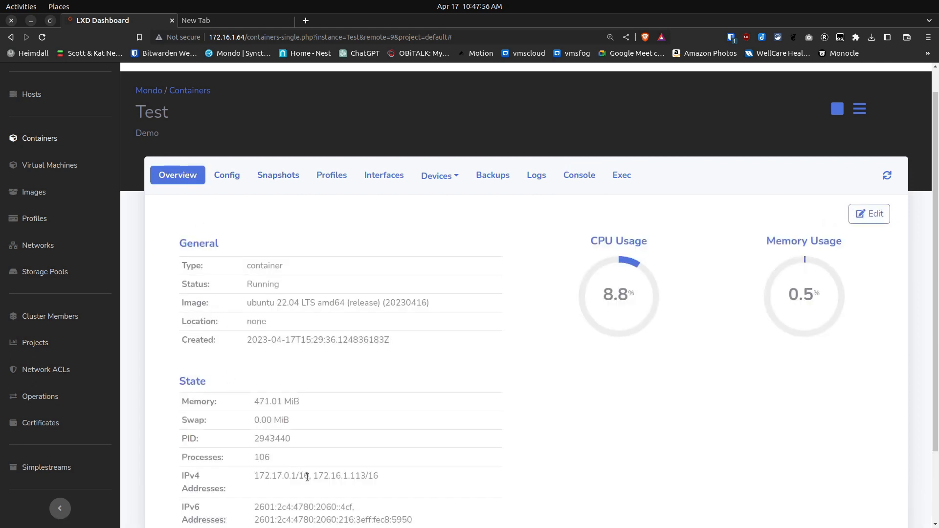
left_click_drag(314, 478, 365, 477)
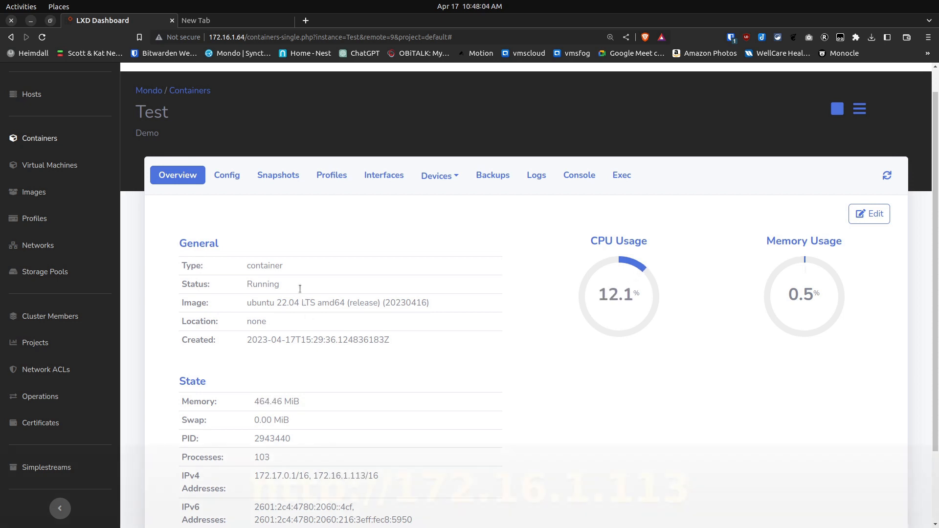
left_click(221, 20)
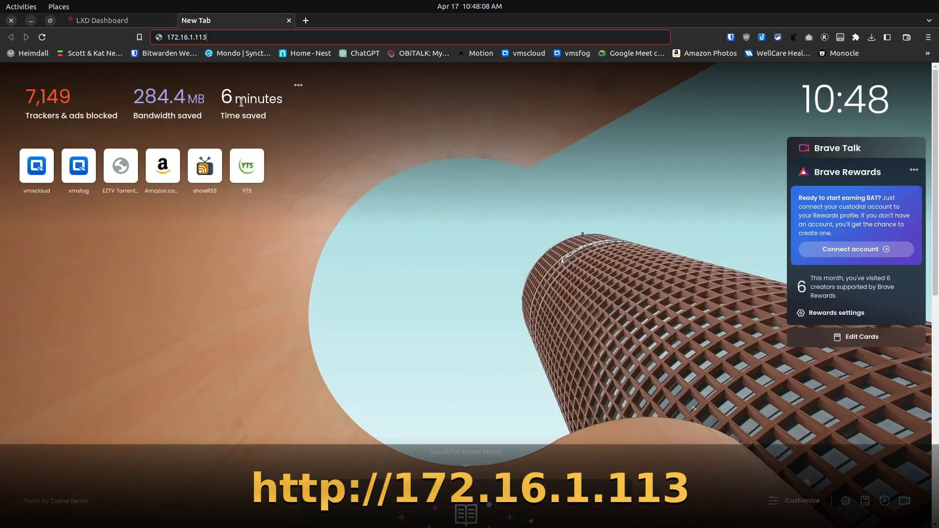
key("Return")
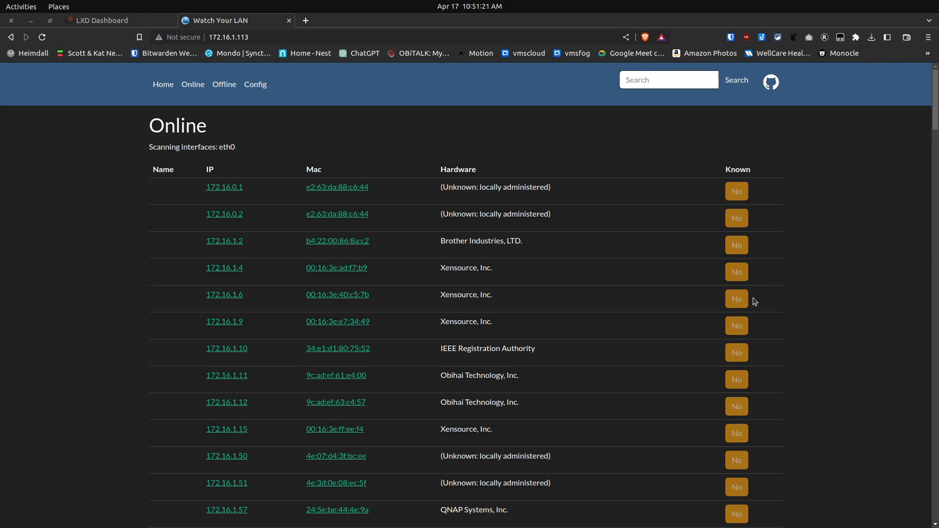
Name the host at 172.16.0.1 UDM Pro in the Log list and mark it as known
left_click_drag(934, 120, 935, 331)
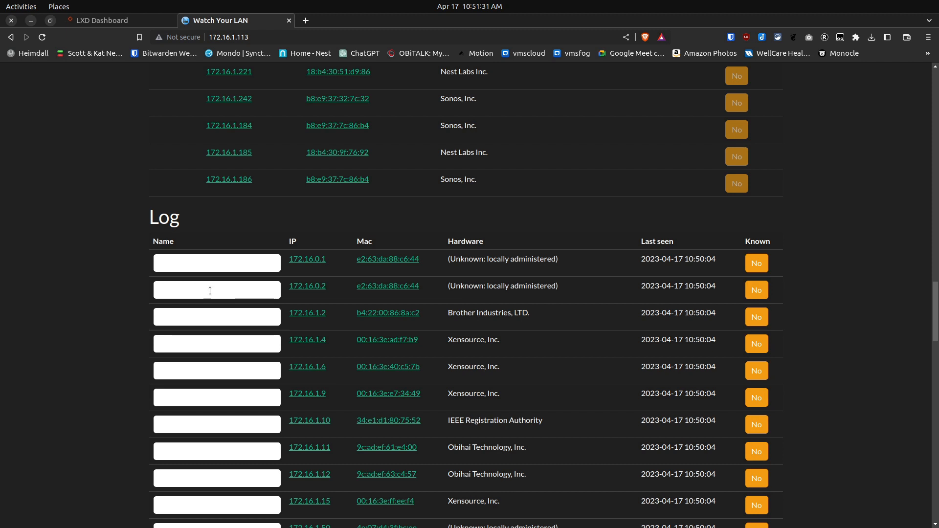
left_click(210, 262)
left_click(217, 288)
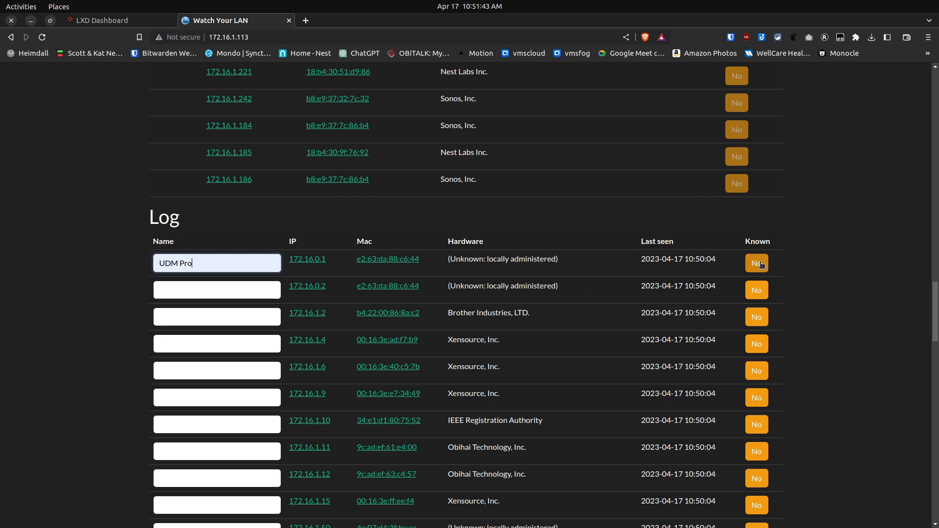
left_click(759, 264)
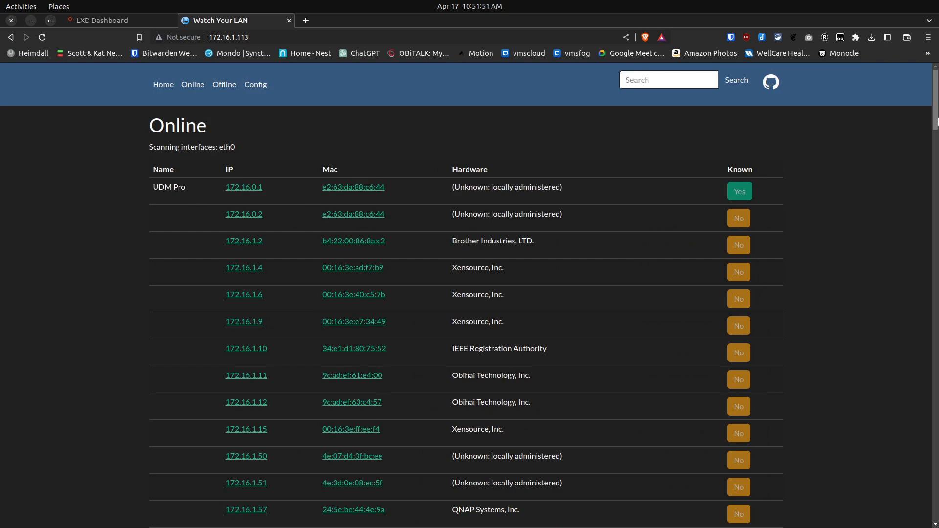
Enter VMSCloud as the name for 172.16.1.58 and VMSFog for 172.16.1.57 in the Log list, marking 172.16.1.57 as known
left_click_drag(936, 121, 936, 374)
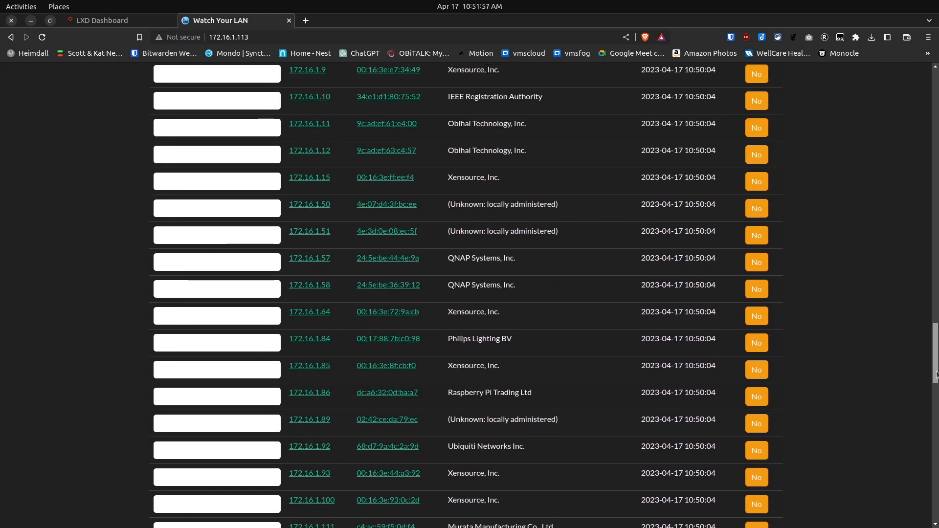
left_click(219, 287)
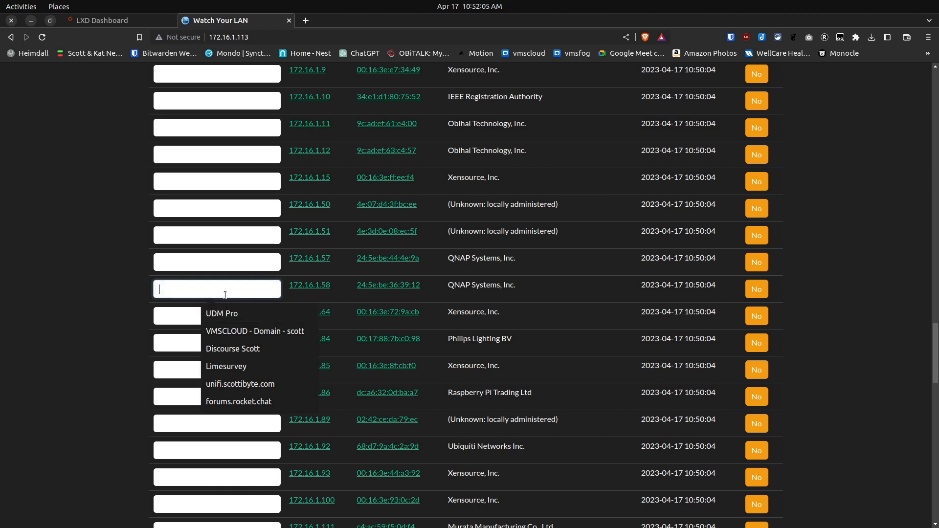
type("VMSCloud")
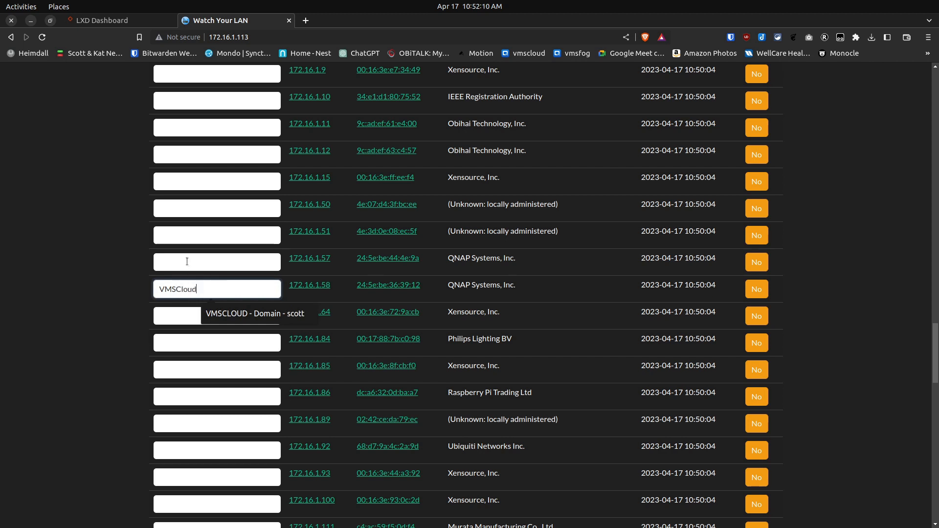
left_click(187, 261)
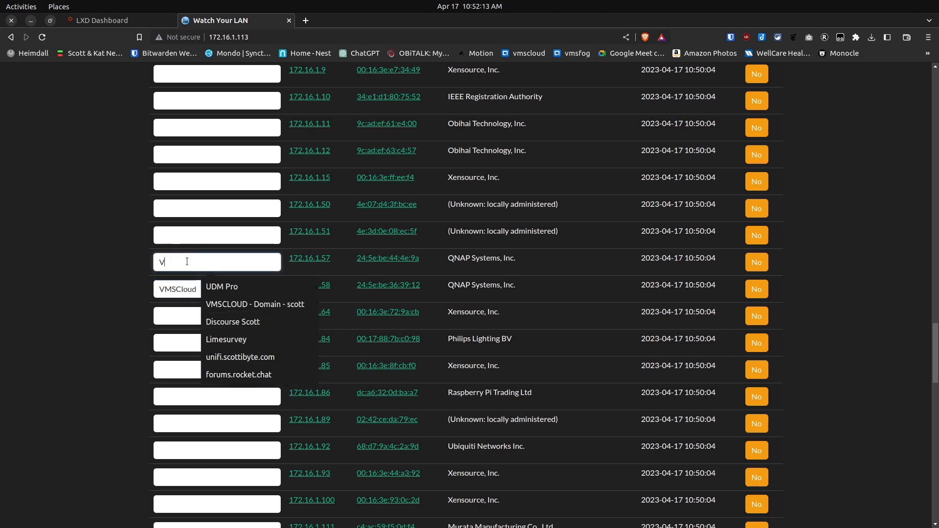
type("VMSFog")
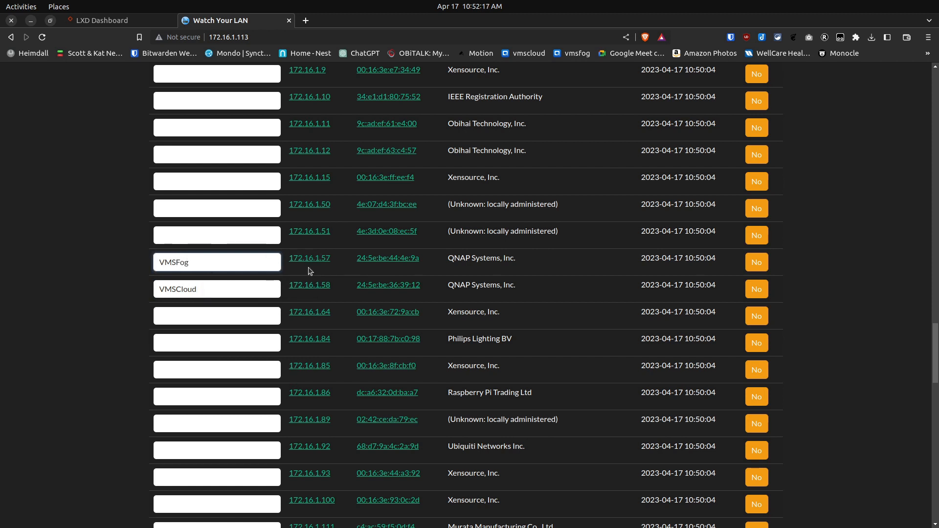
left_click(755, 263)
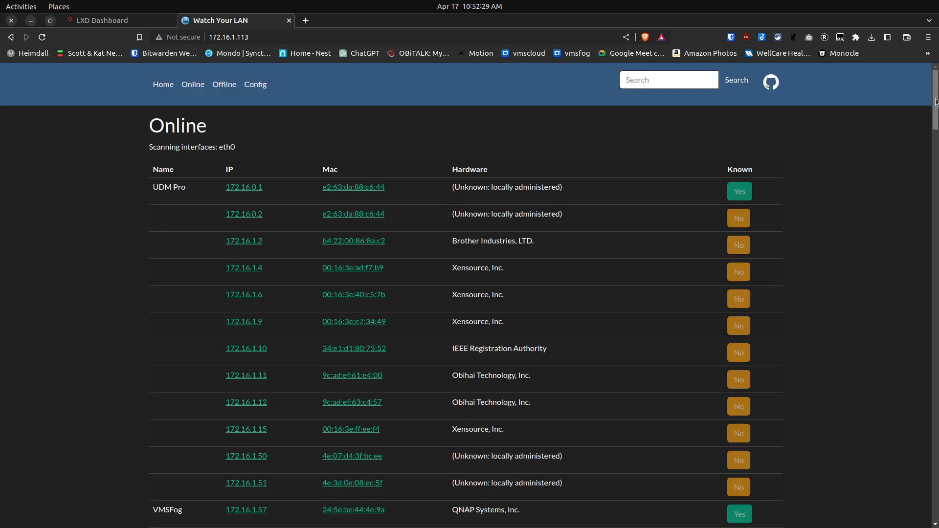
Name the host at 172.16.1.58 VMSCloud in the Log list and mark it as known
scroll(932, 98, "down", 5)
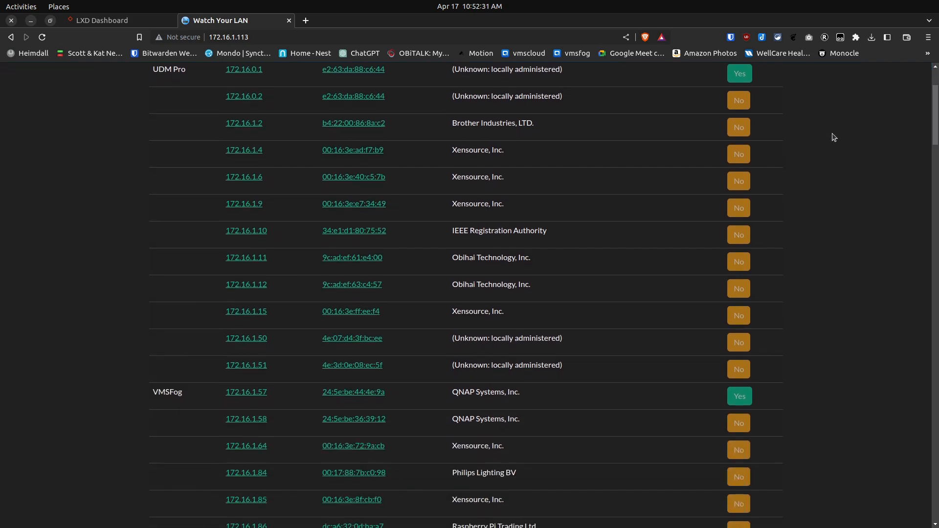
left_click_drag(936, 121, 932, 345)
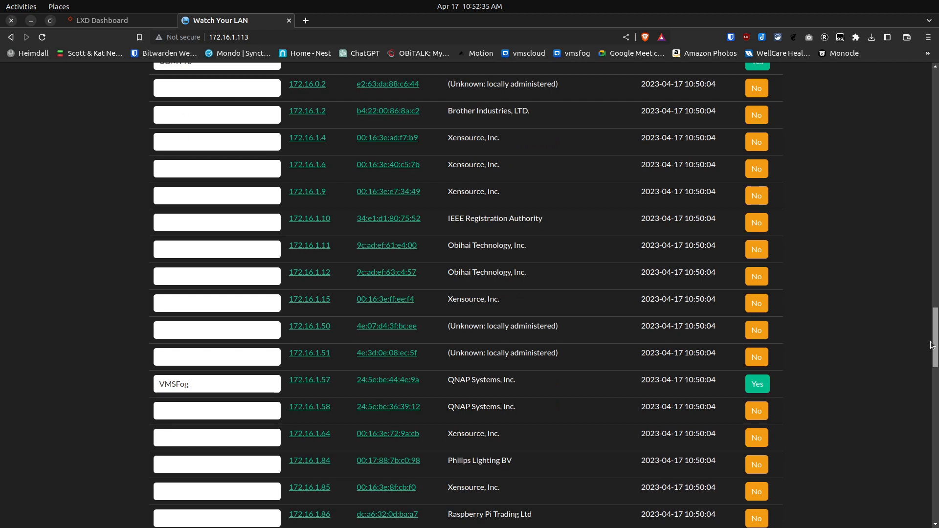
left_click(232, 410)
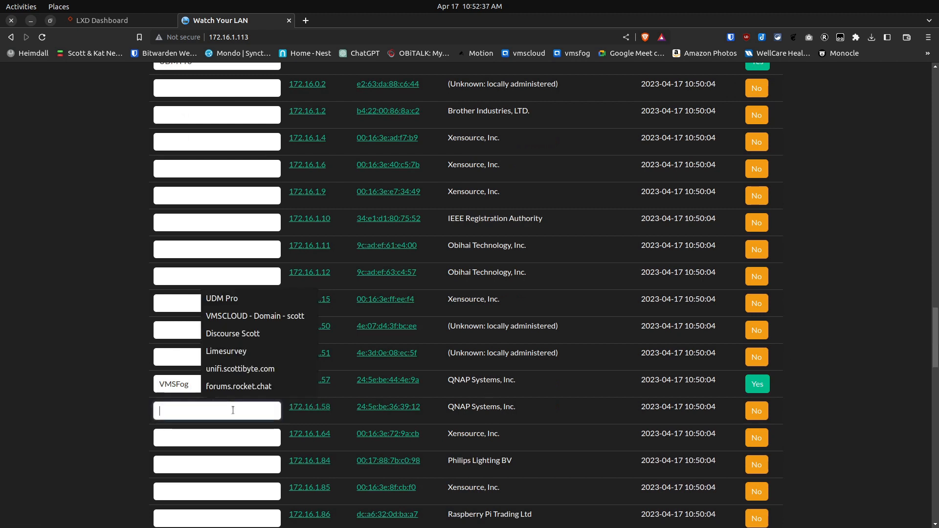
type("VM")
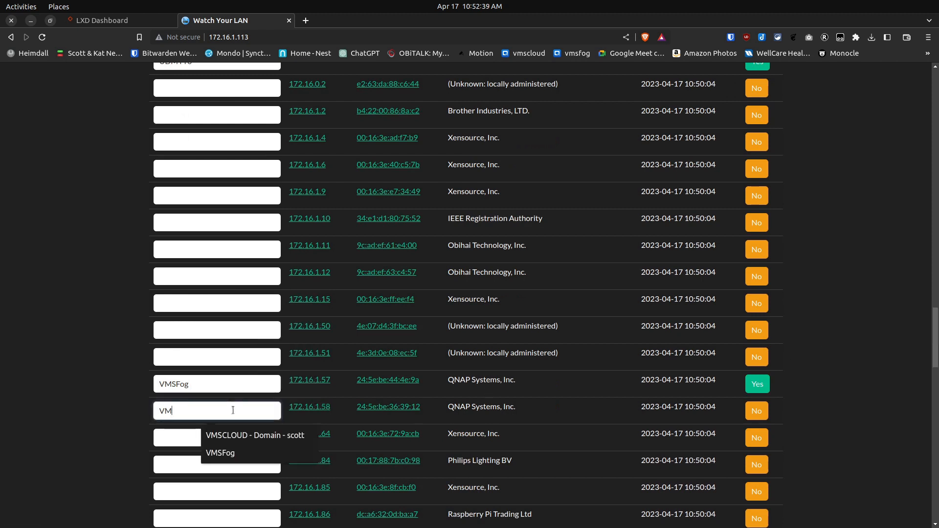
type("SCloud")
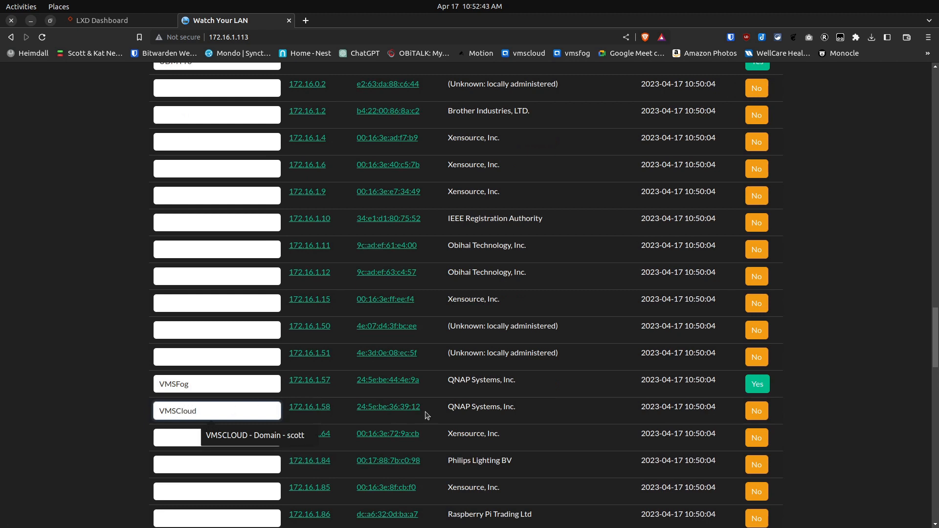
left_click(744, 413)
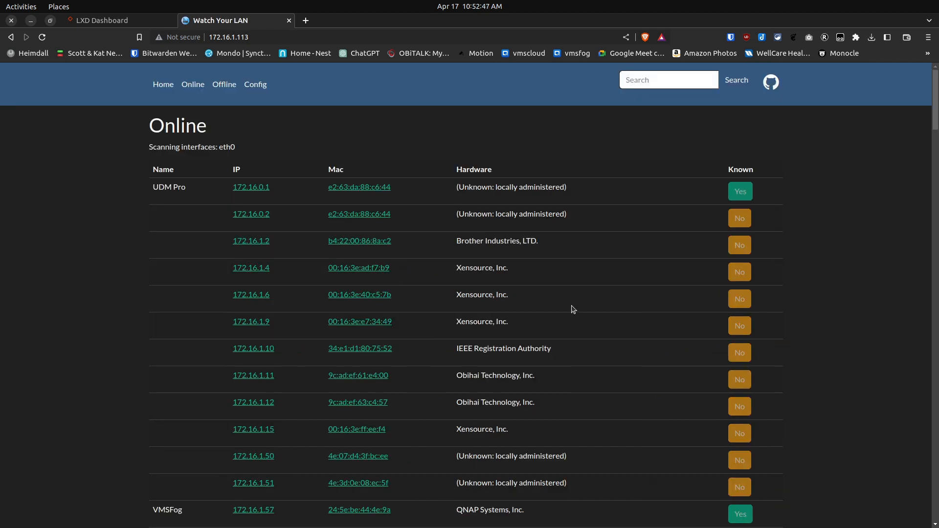
Check the VMSFog entry by opening its IP link, closing that page, and viewing its host details
scroll(824, 337, "down", 3)
scroll(823, 338, "up", 3)
scroll(824, 337, "down", 4)
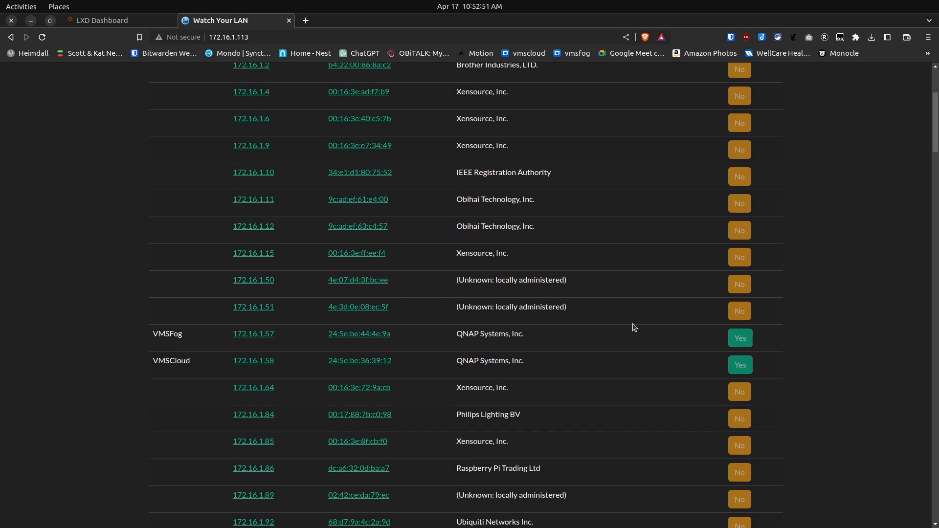
left_click(263, 337)
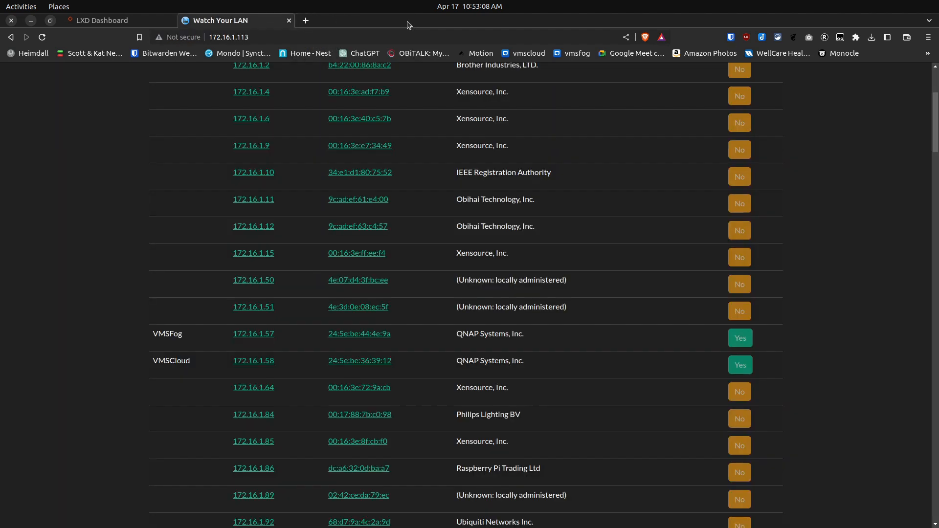
left_click(406, 21)
left_click(354, 334)
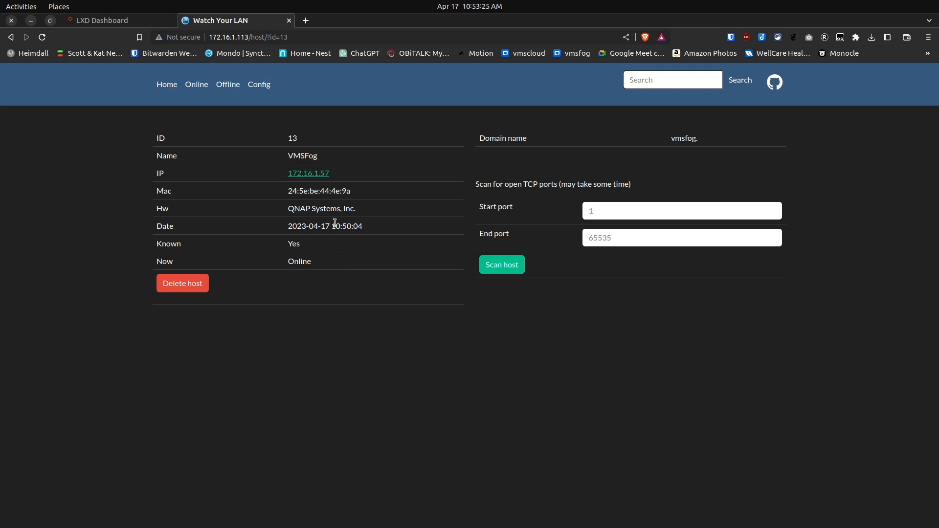
Return to the home list and delete the host at 172.16.0.2 from its details page
left_click(169, 87)
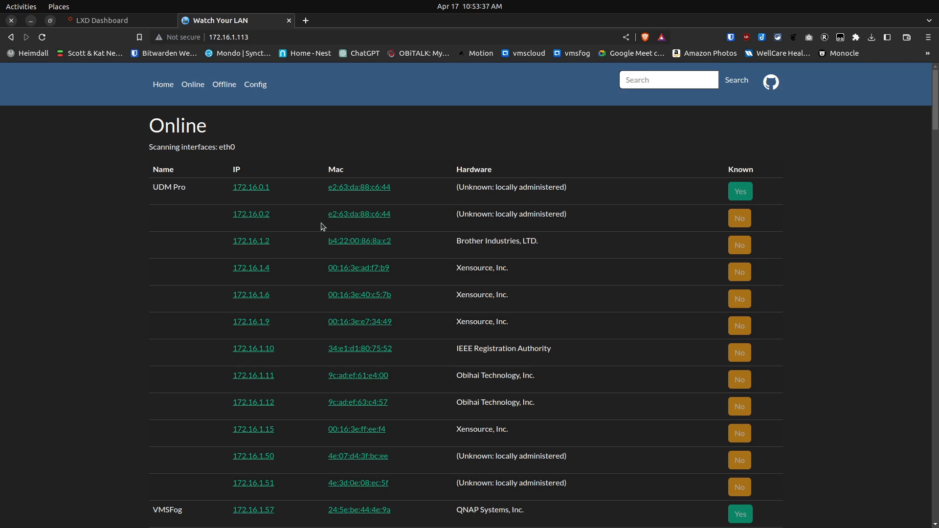
left_click(355, 218)
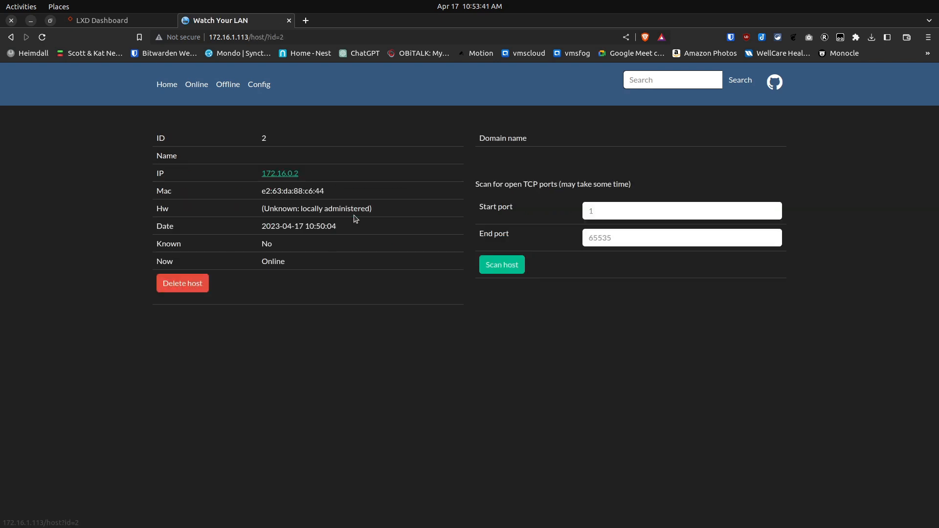
left_click(195, 287)
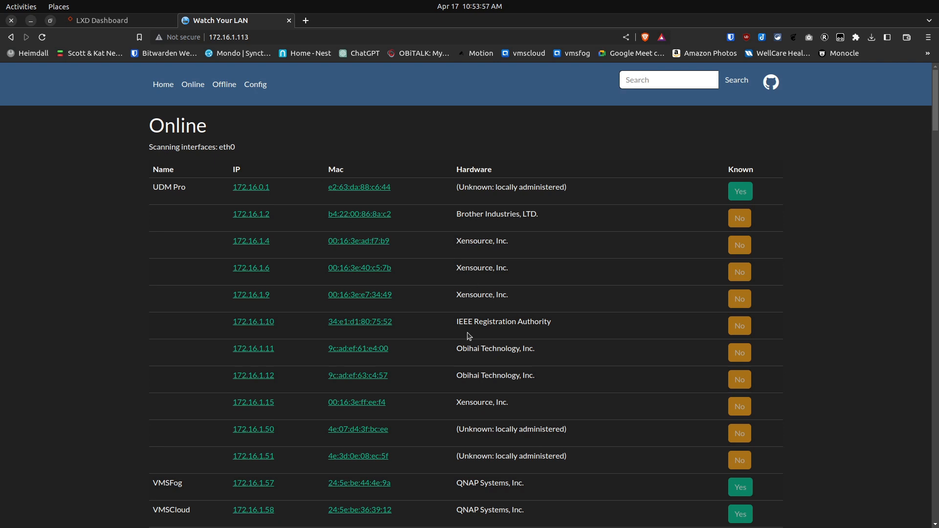
scroll(478, 378, "down", 5)
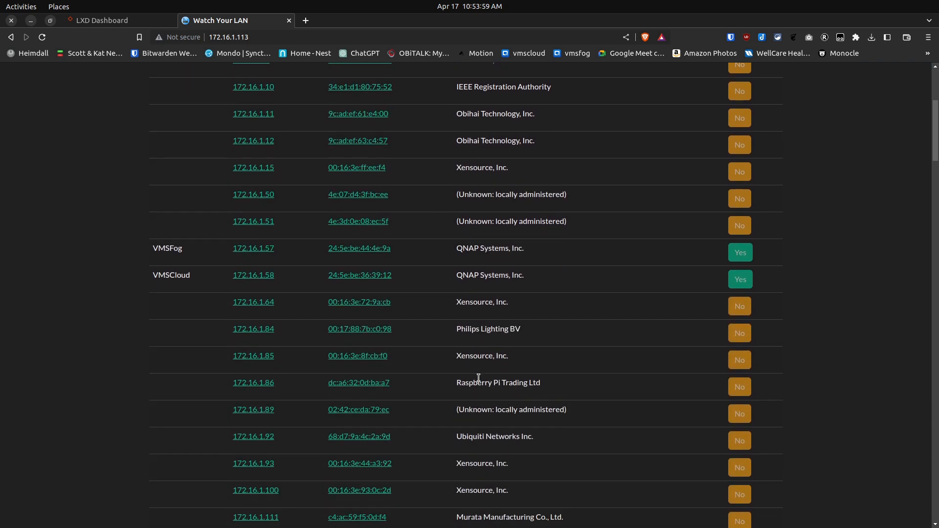
scroll(478, 378, "down", 3)
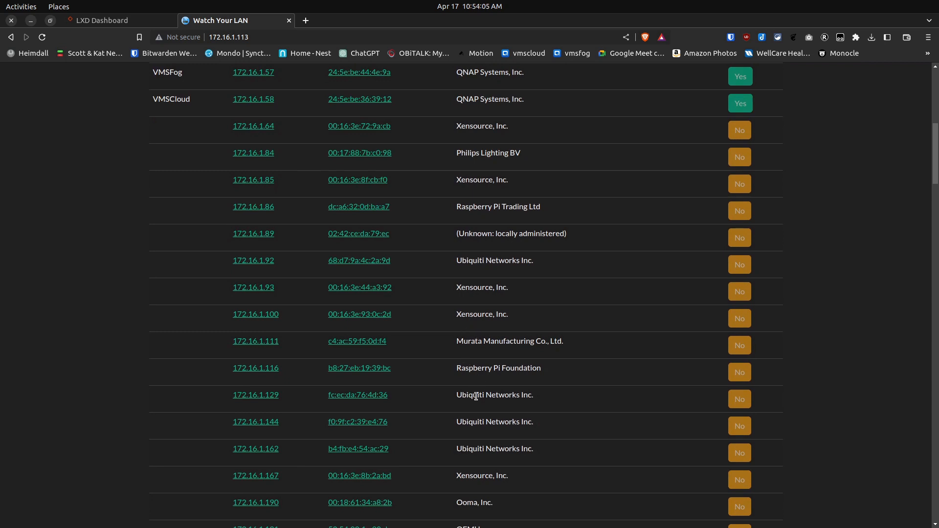
scroll(473, 394, "down", 3)
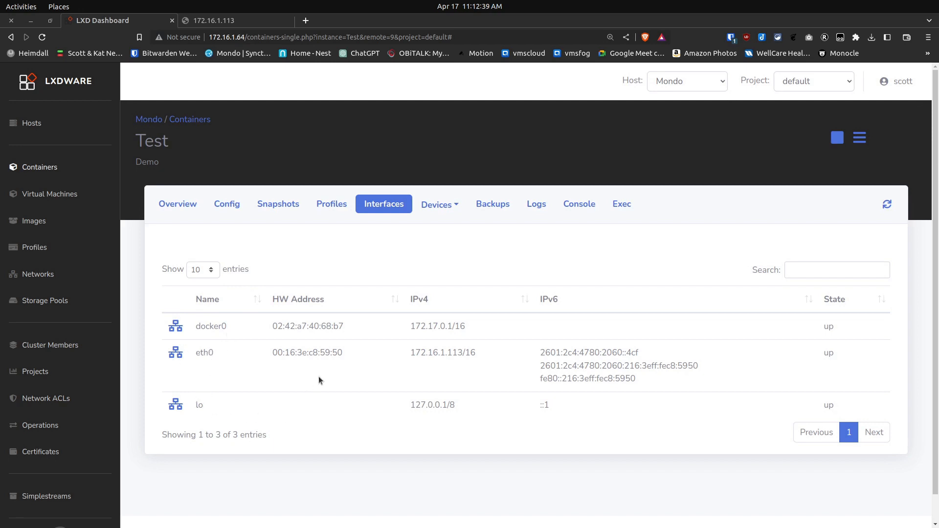
Start adding a network device named eth1 to the Test container in the LXD Dashboard
left_click(444, 207)
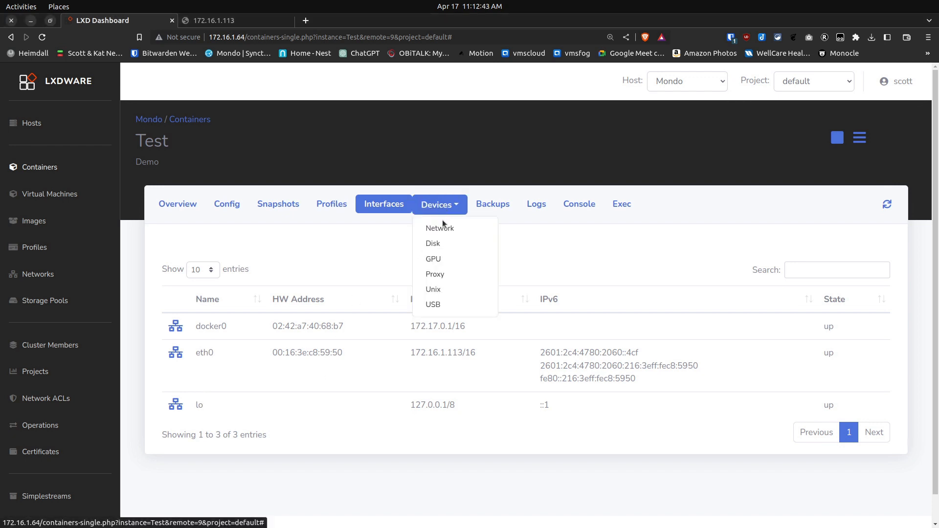
left_click(449, 231)
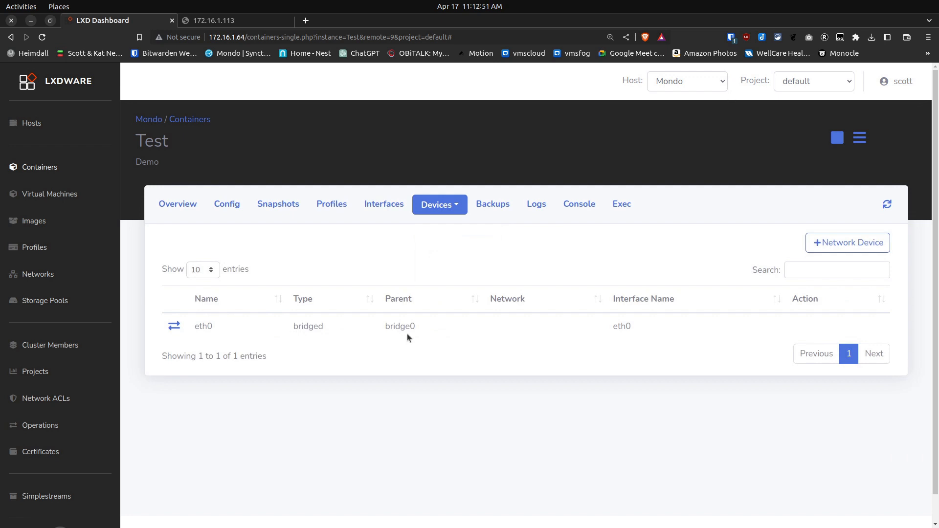
left_click(840, 245)
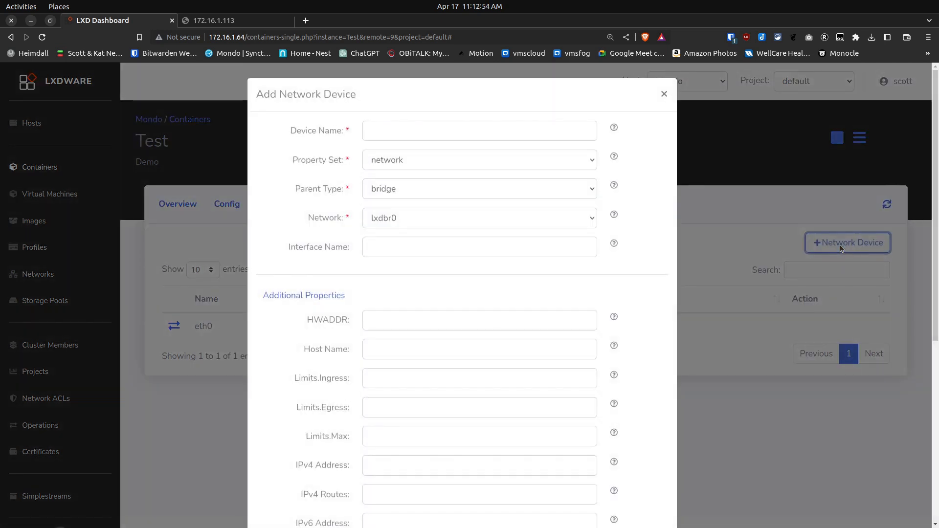
left_click(497, 136)
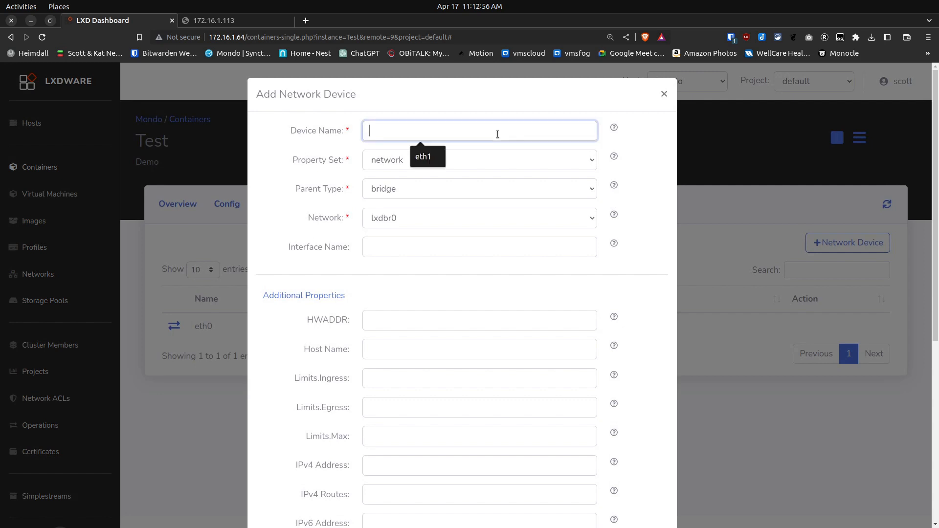
left_click(427, 156)
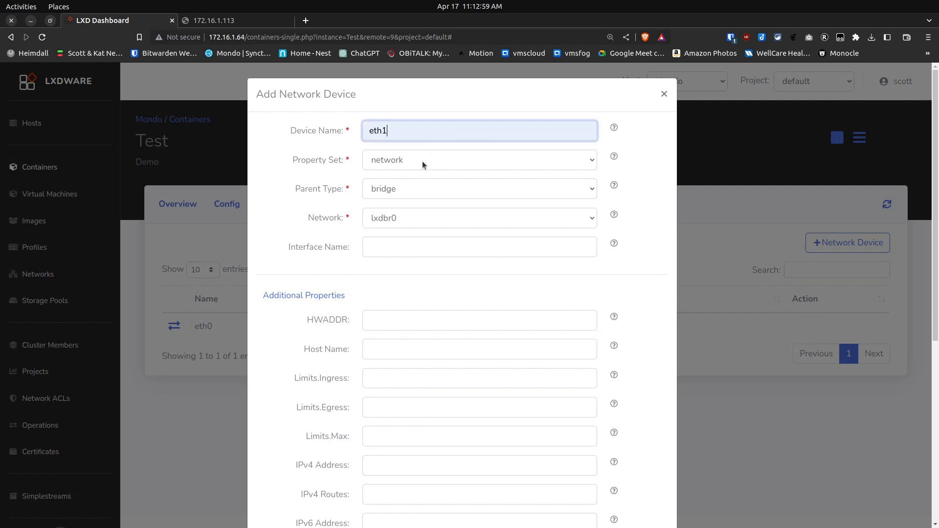
Set the new device's property set to nictype, its NIC type to macvlan and its parent to bridge0
left_click(423, 165)
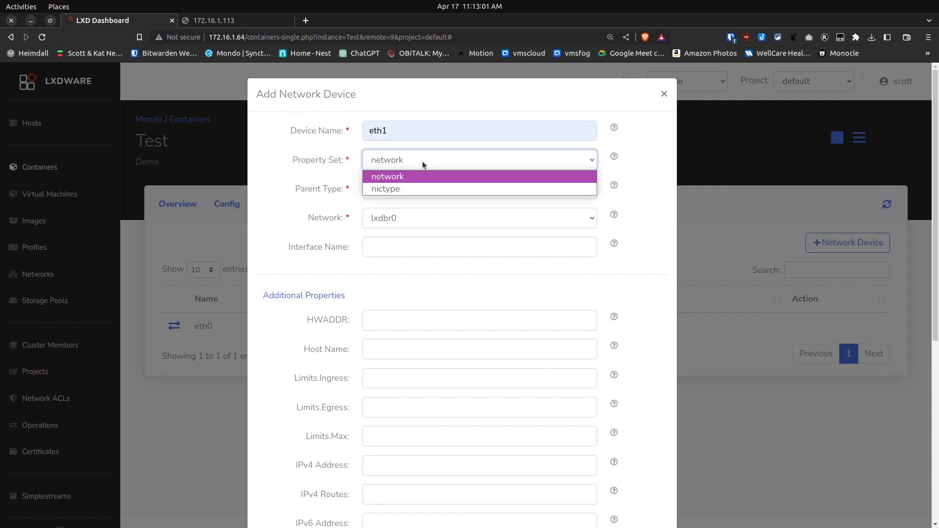
left_click(400, 190)
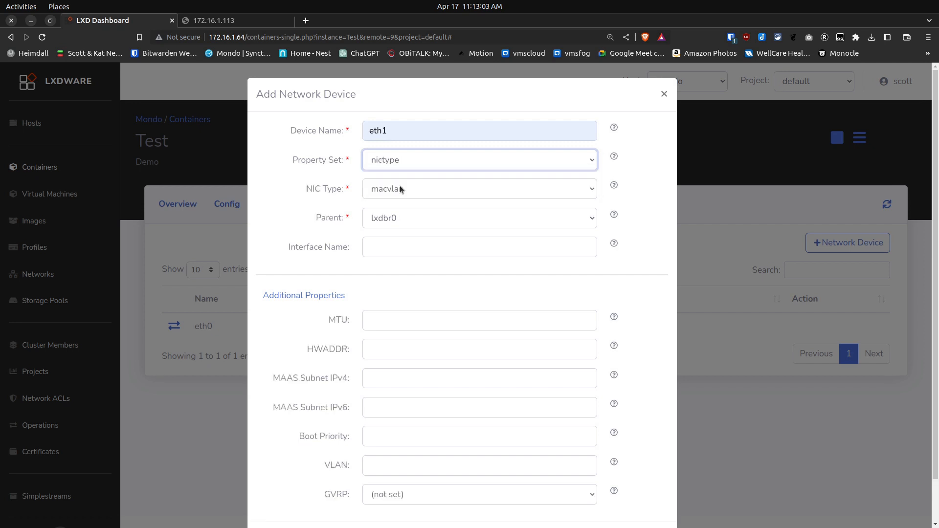
left_click(491, 191)
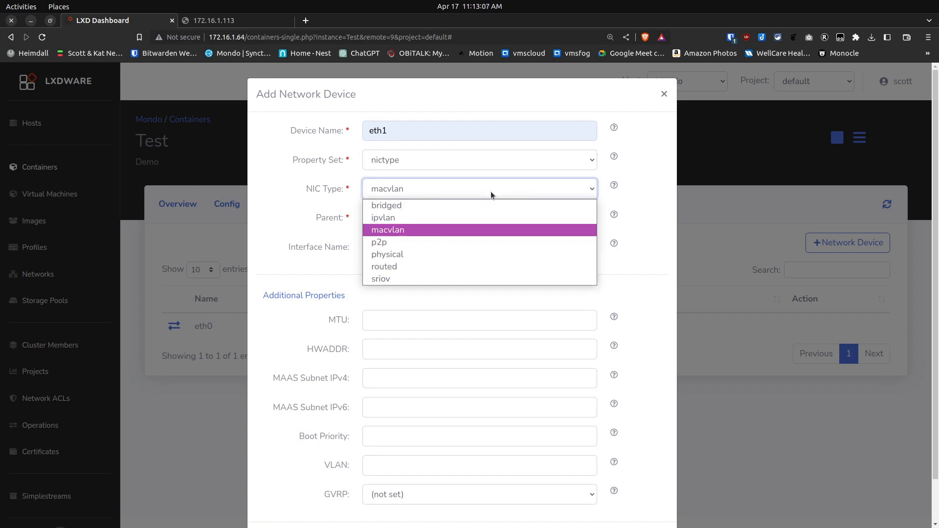
left_click(477, 229)
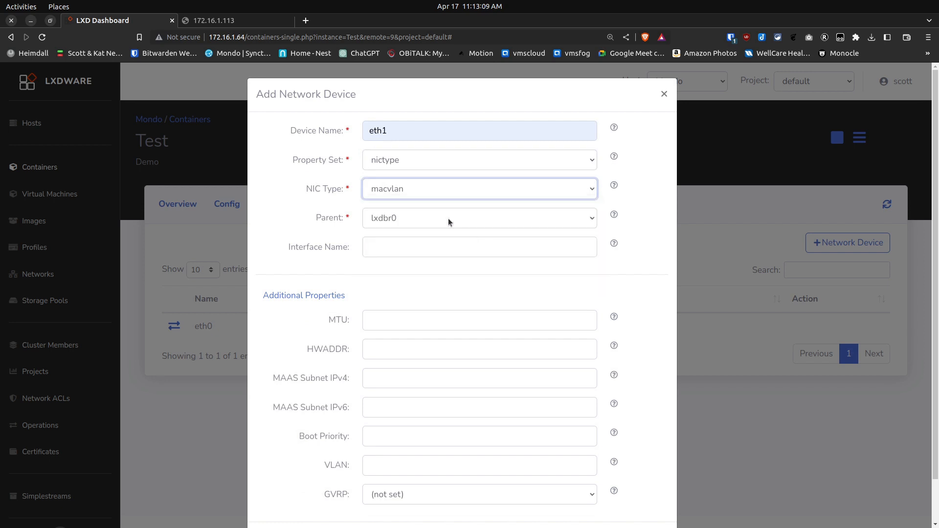
left_click(421, 219)
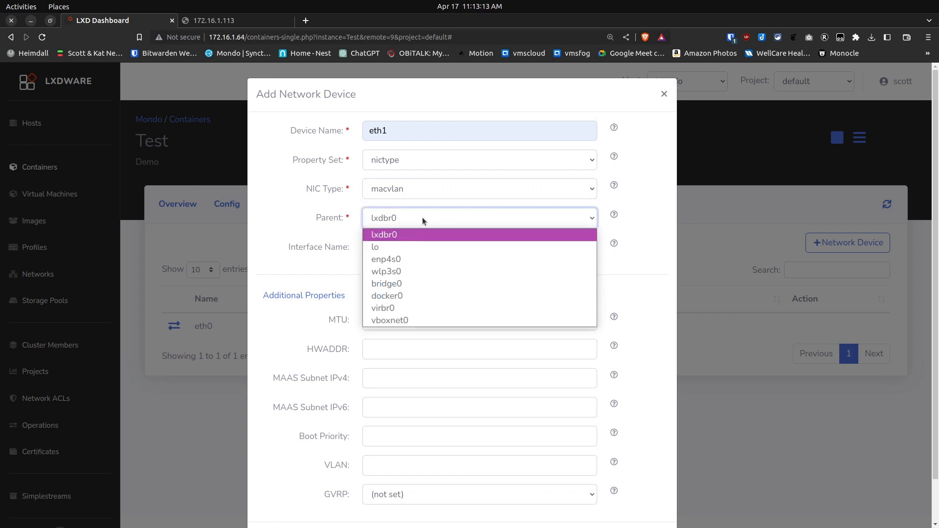
left_click(392, 285)
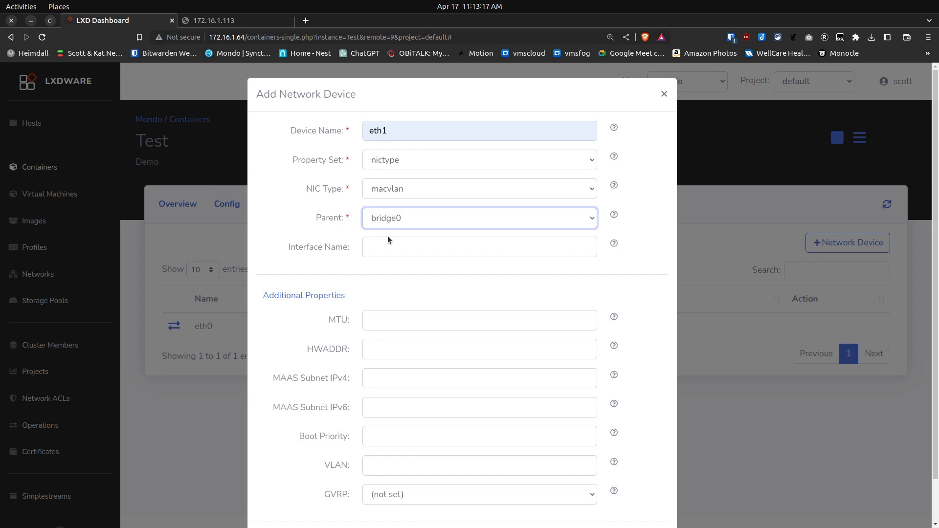
Set the new eth1 device's VLAN to 30 and submit it
scroll(437, 354, "down", 1)
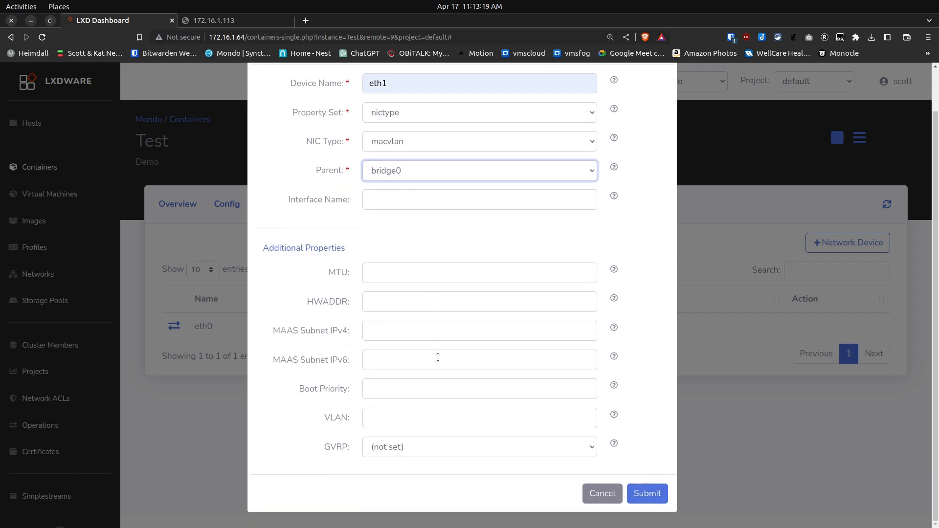
left_click(409, 420)
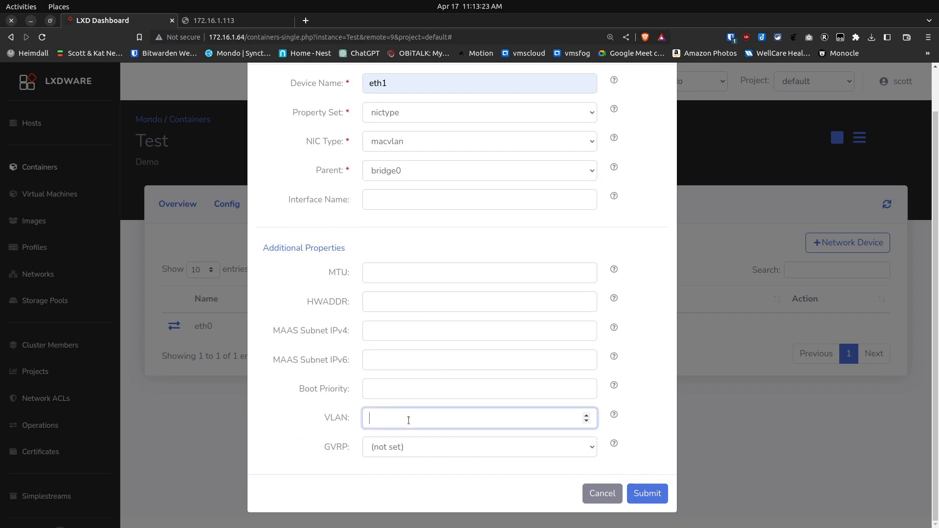
type("30")
left_click(647, 493)
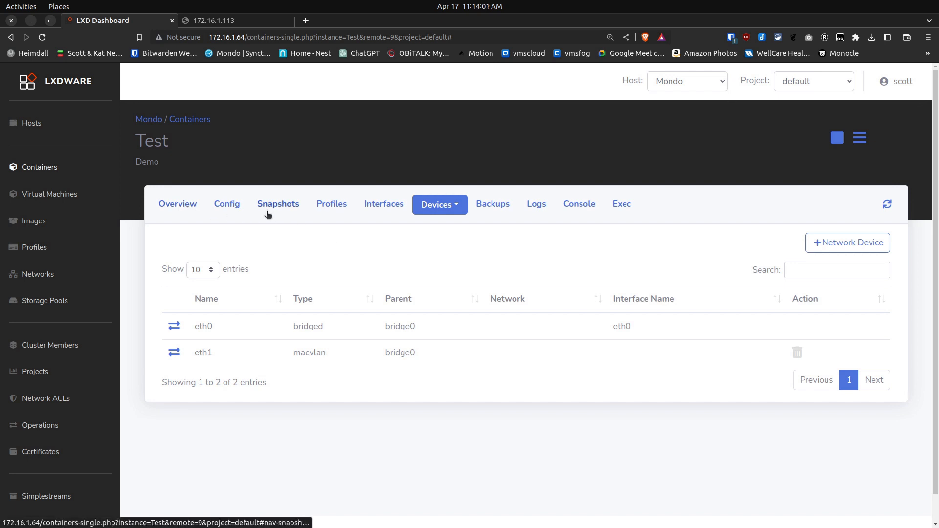
Check the Test container's network interfaces, and restart the container by stopping and starting it
left_click(381, 207)
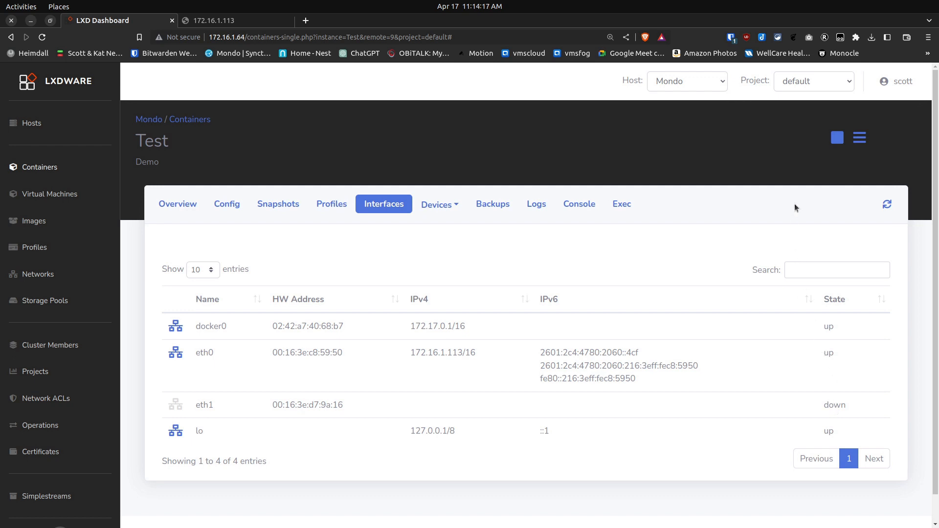
left_click(836, 141)
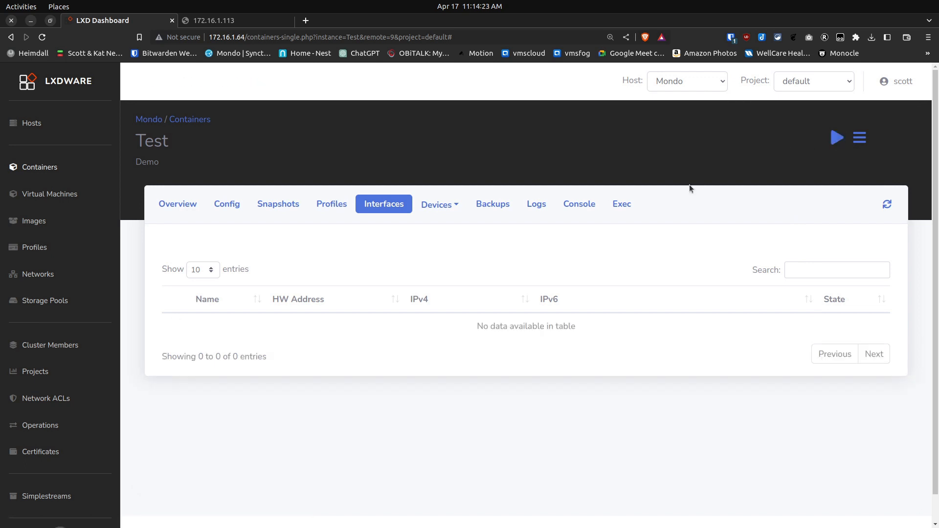
left_click(836, 137)
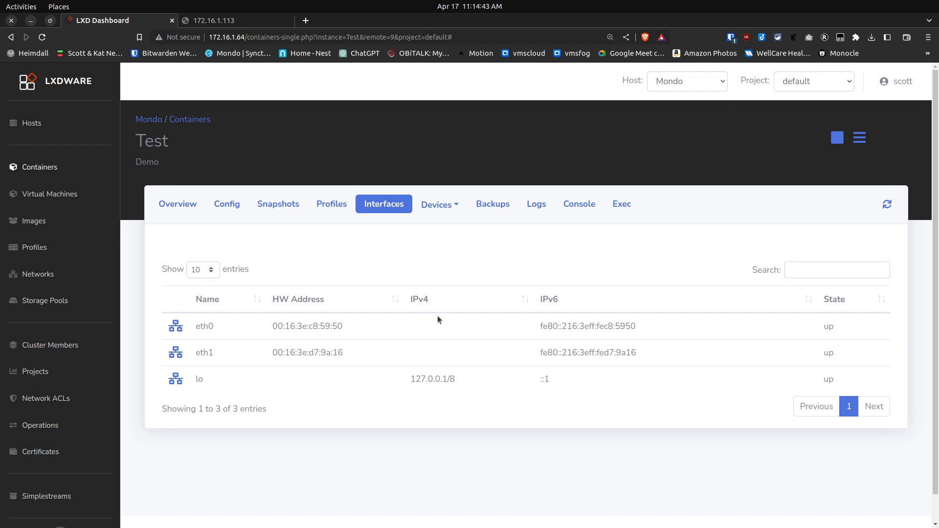
Start a /bin/bash exec session in the Test container and clear the terminal
left_click(624, 205)
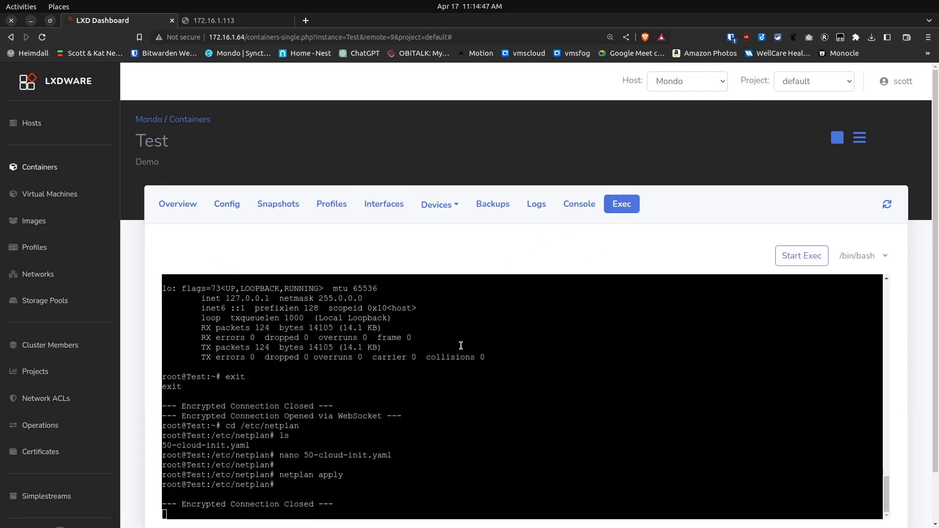
left_click(801, 257)
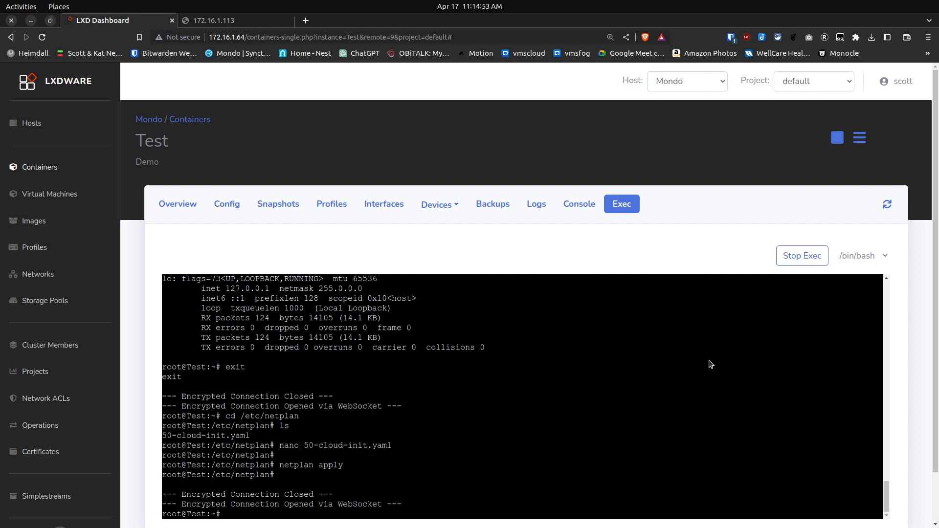
key("ctrl+l")
key("Return")
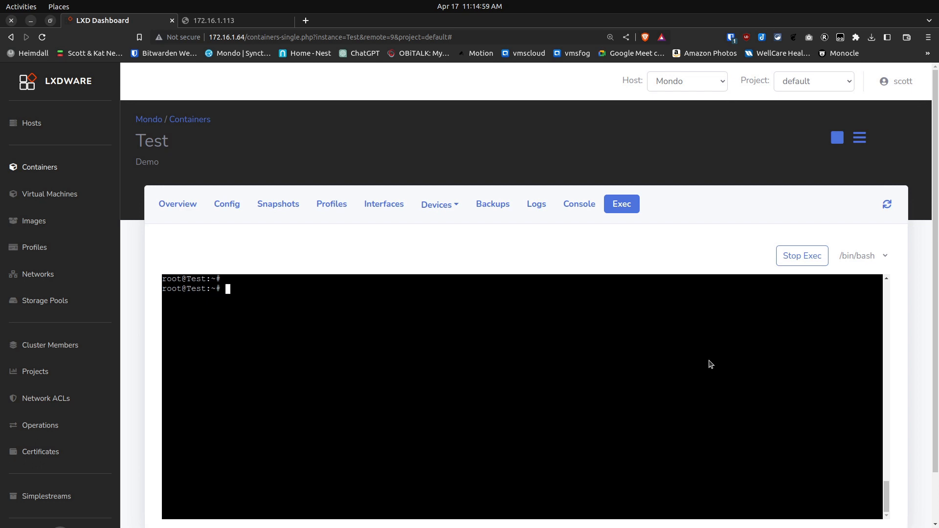
Change to the /etc/netplan directory and list its files
type("cd /etc/netplan")
key("Return")
type("ls")
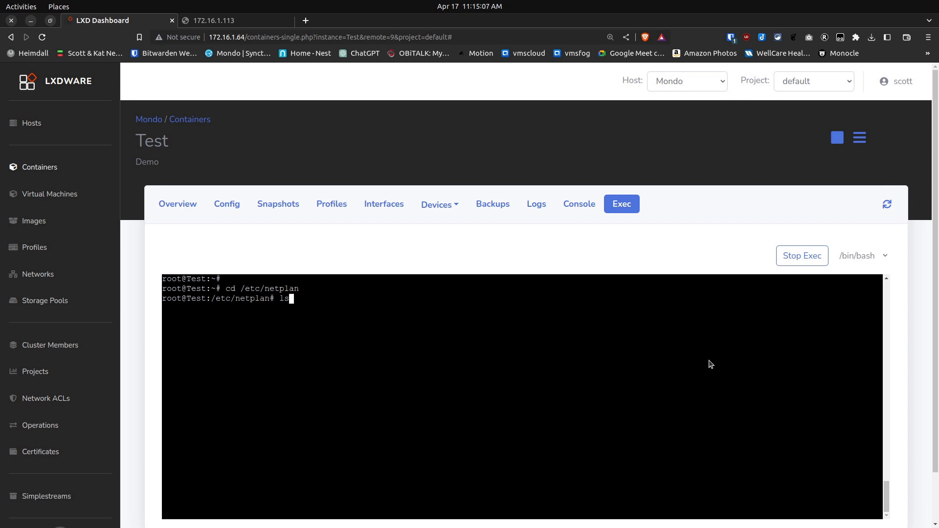
key("Return")
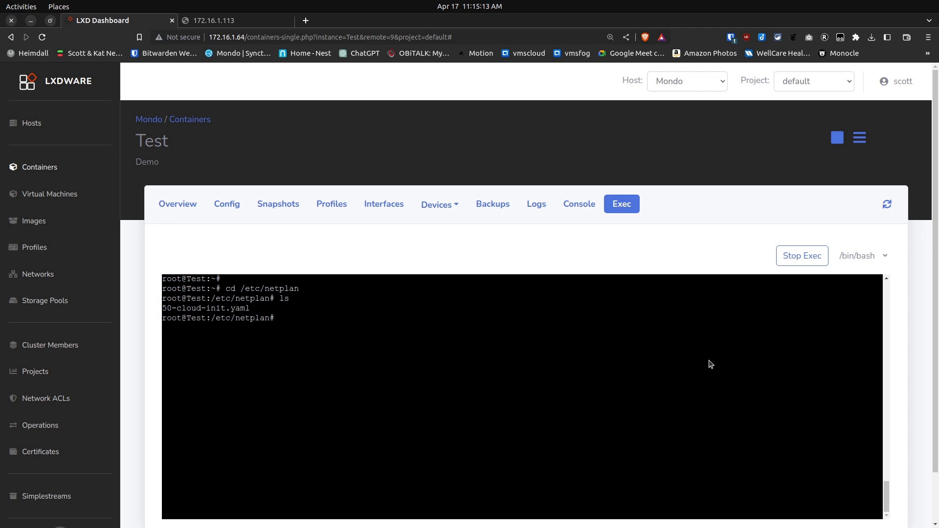
Open 50-cloud-init.yaml in nano
type("nano 50-cloud-init.yaml")
key("Return")
Add an eth1: entry under ethernets, below the eth0 block and at the same indentation as eth0
key("Down")
key("Down")
key("Down")
key("Down")
key("Down")
key("Down")
key("Down")
key("Down")
key("Down")
key("Down")
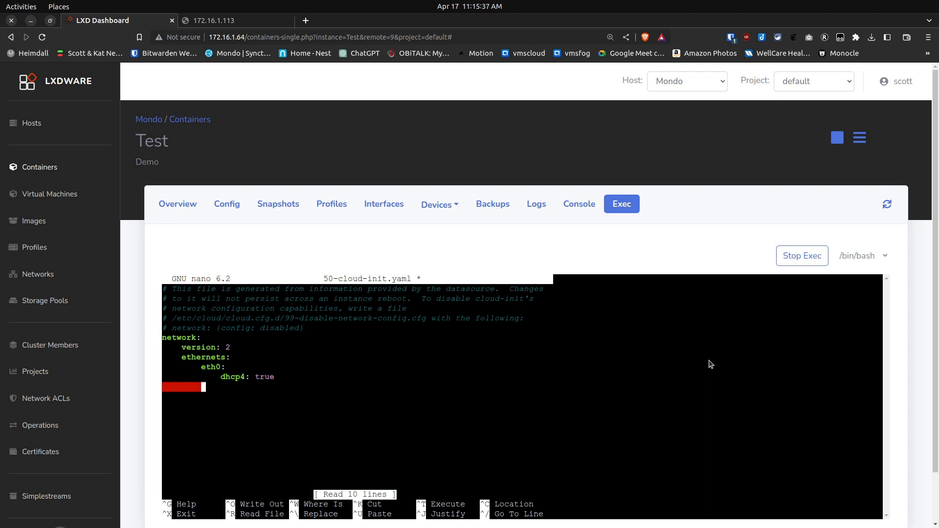
type("eth")
type("2")
type("1:")
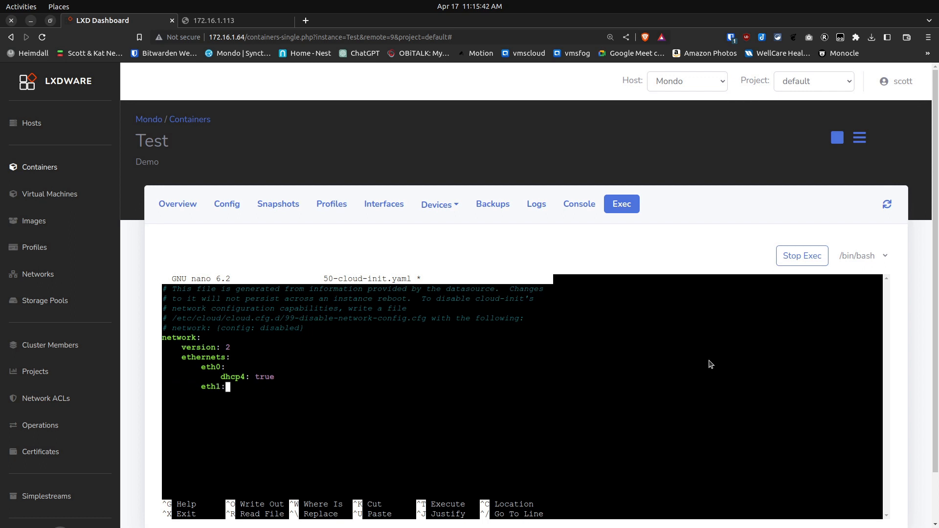
key("Return")
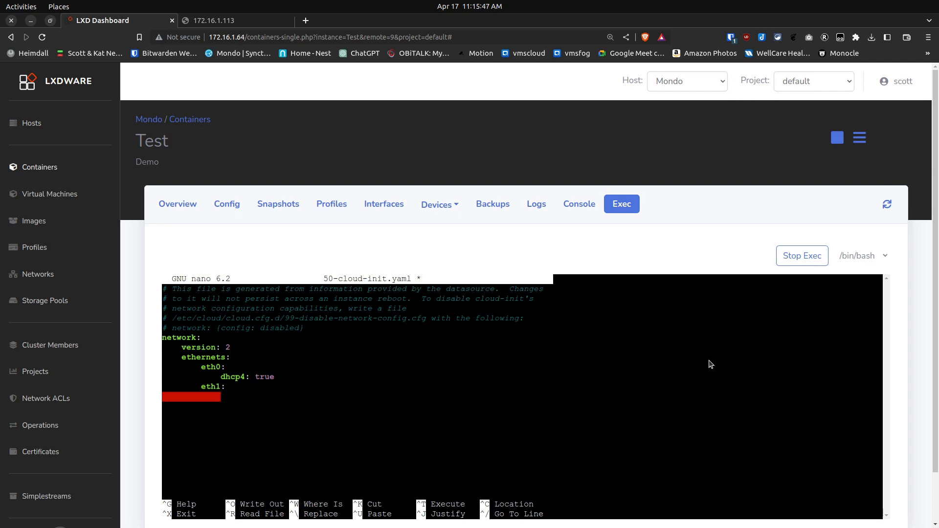
Add dhcp4: true beneath eth1, and save and close the netplan file
type("dhcp4")
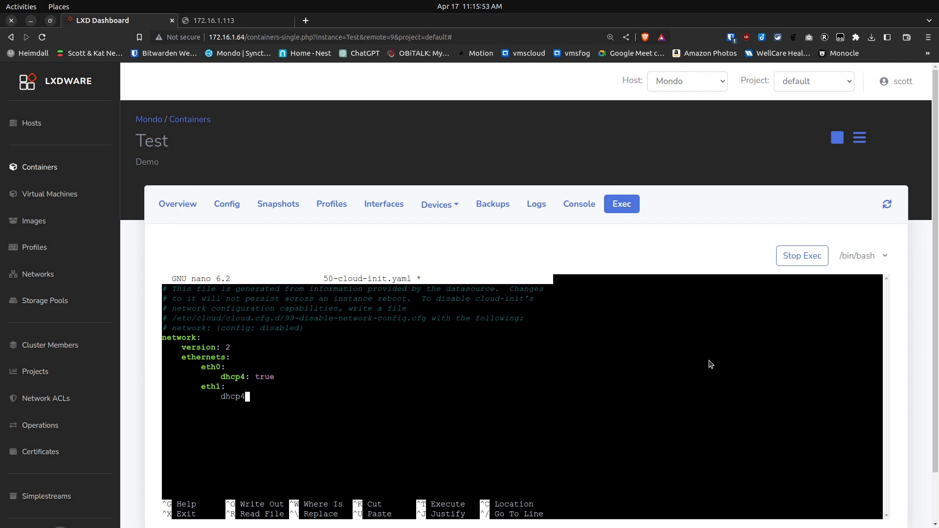
type(": true")
key("Return")
key("ctrl+o")
key("Return")
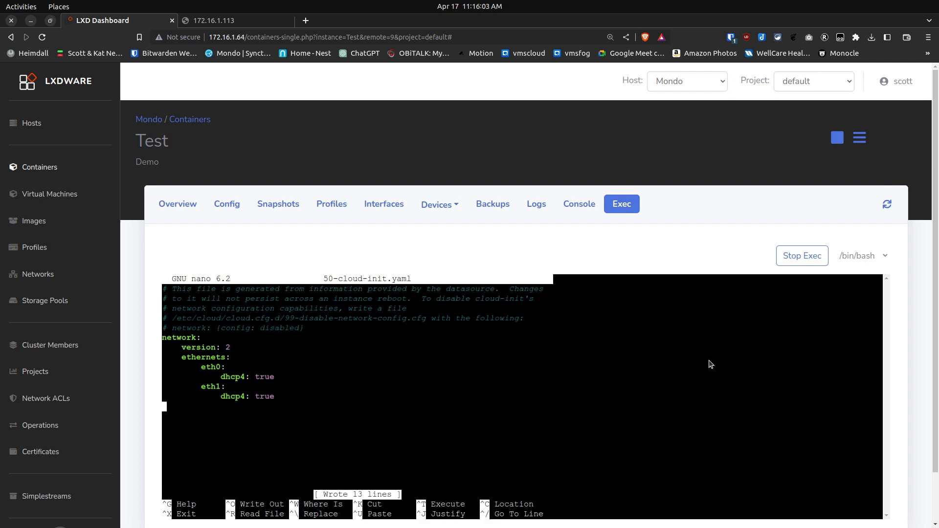
key("ctrl+x")
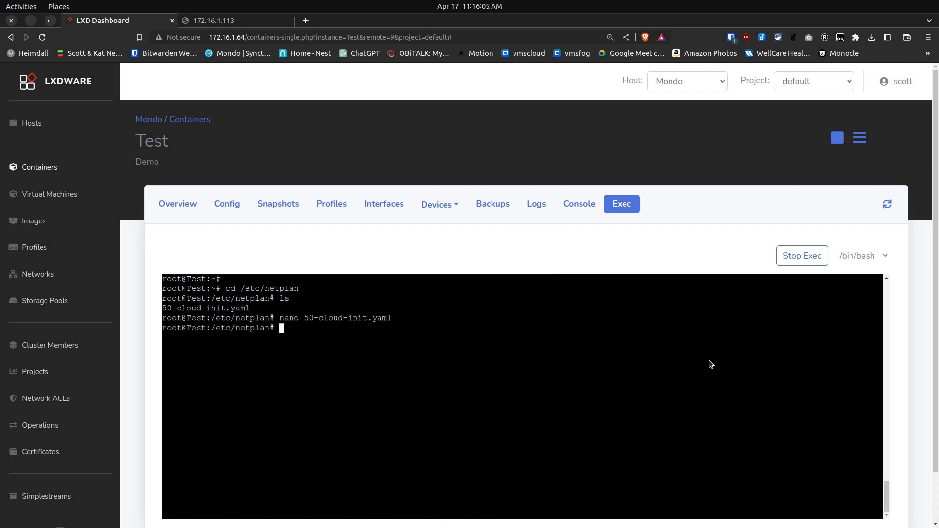
Apply the netplan configuration and view the container's network interfaces
type("netplan apply")
key("Return")
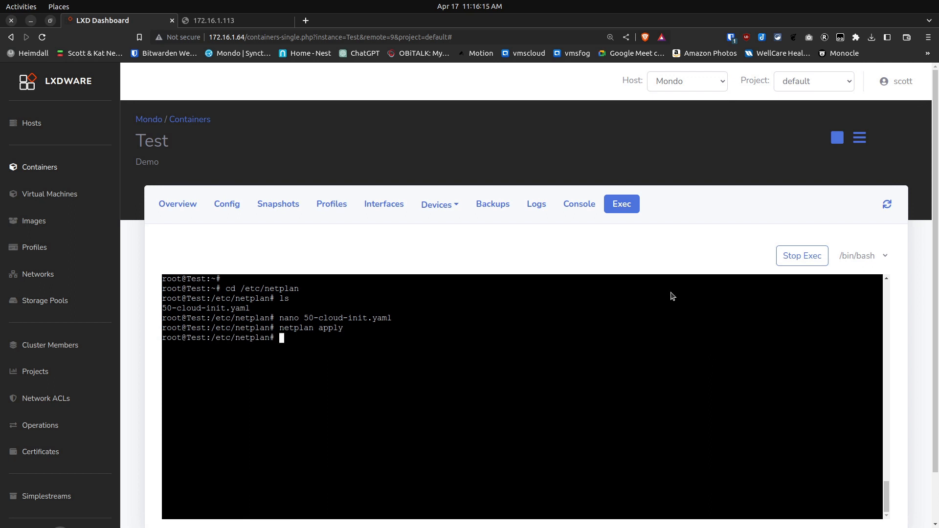
left_click(394, 205)
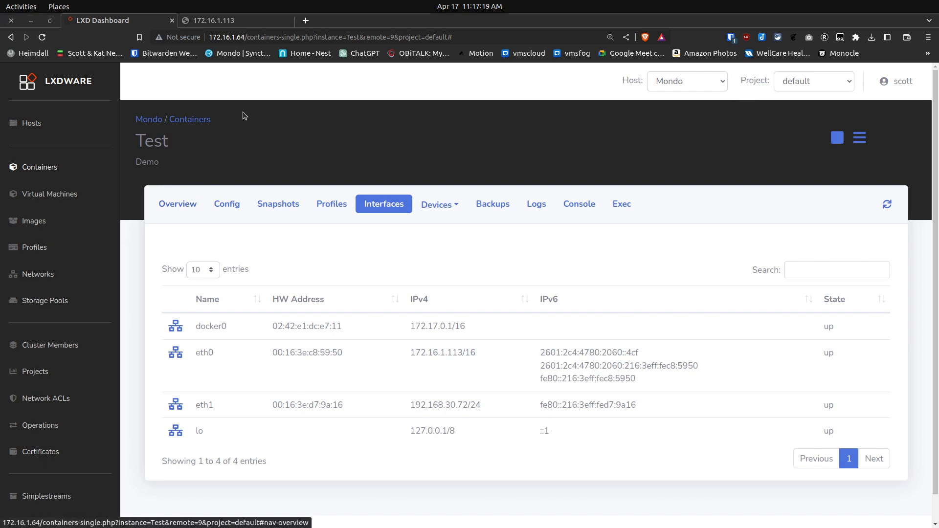
Switch to Watch Your LAN, set its scanned interfaces to eth0 eth1 and save the configuration
left_click(236, 21)
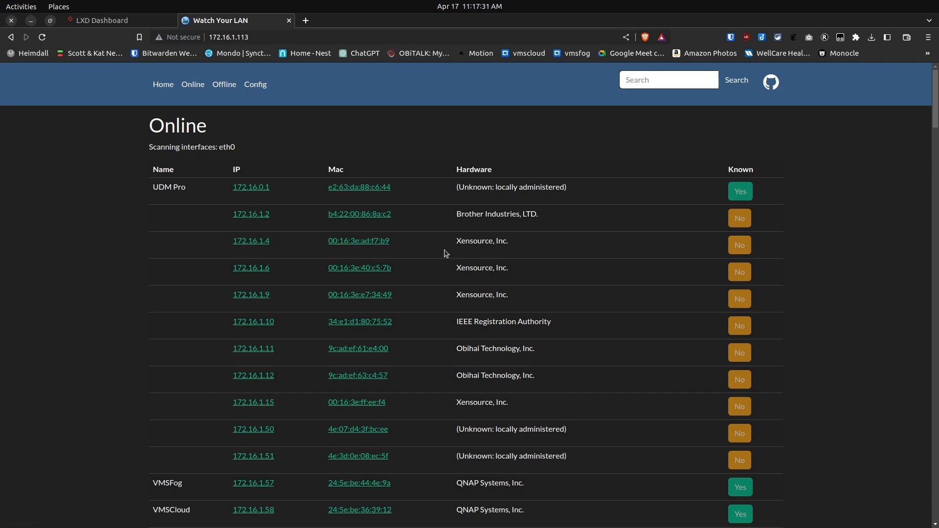
left_click_drag(934, 123, 936, 313)
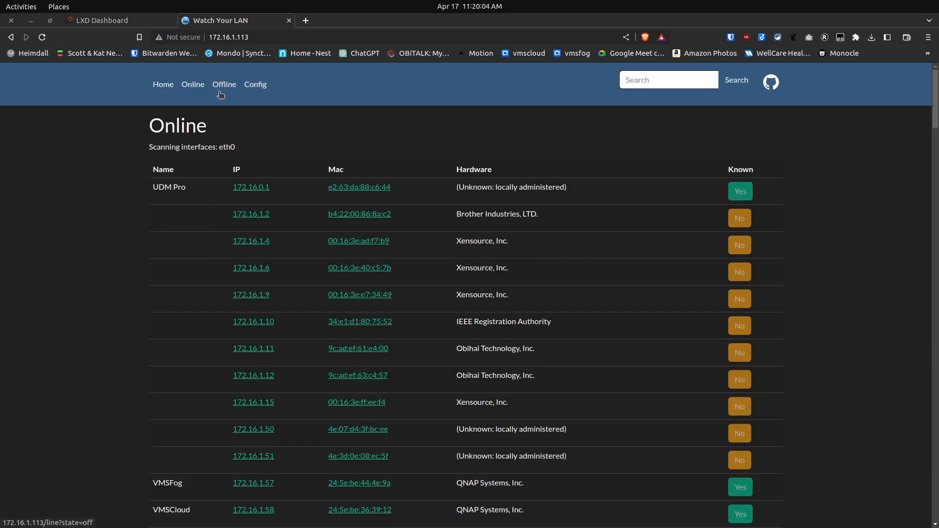
left_click(255, 90)
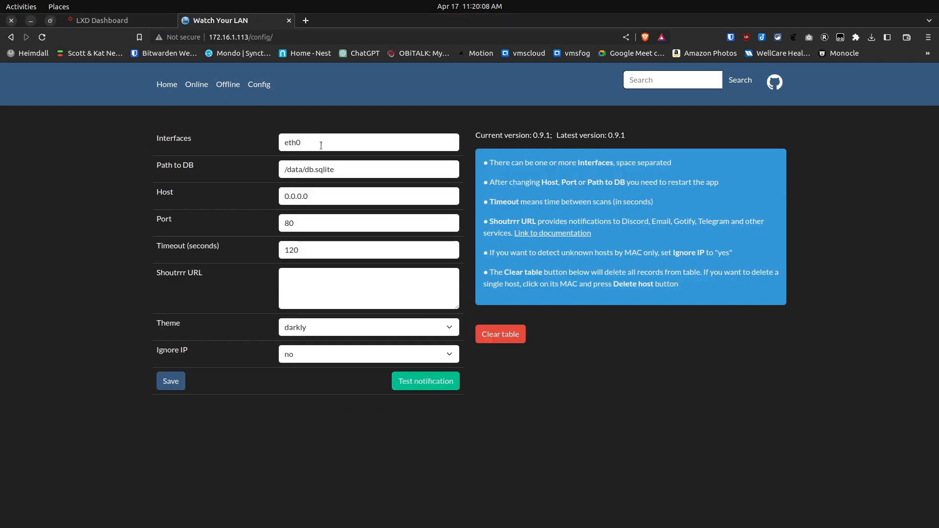
left_click(321, 144)
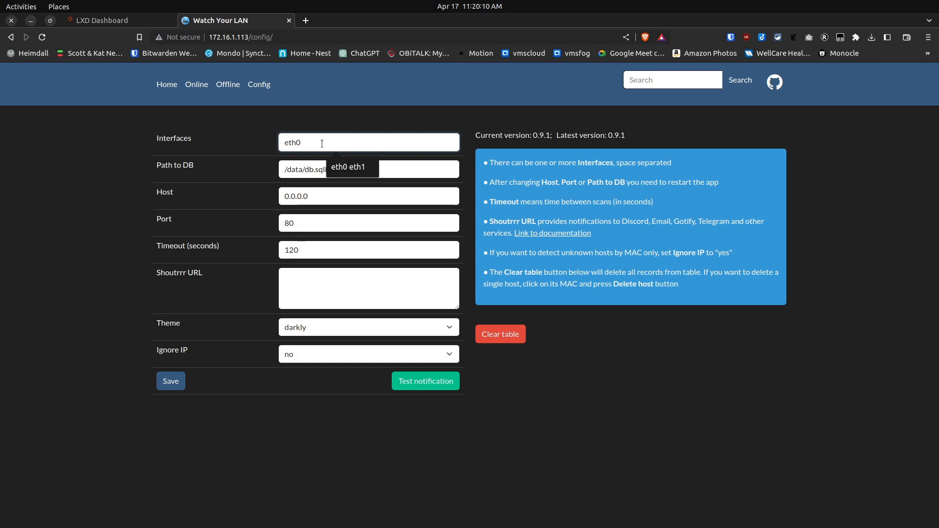
left_click(355, 168)
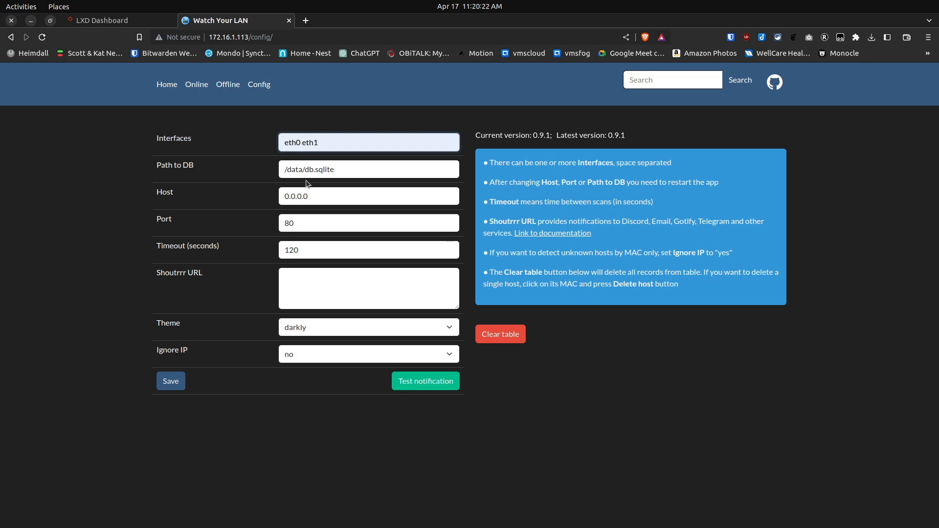
left_click(171, 383)
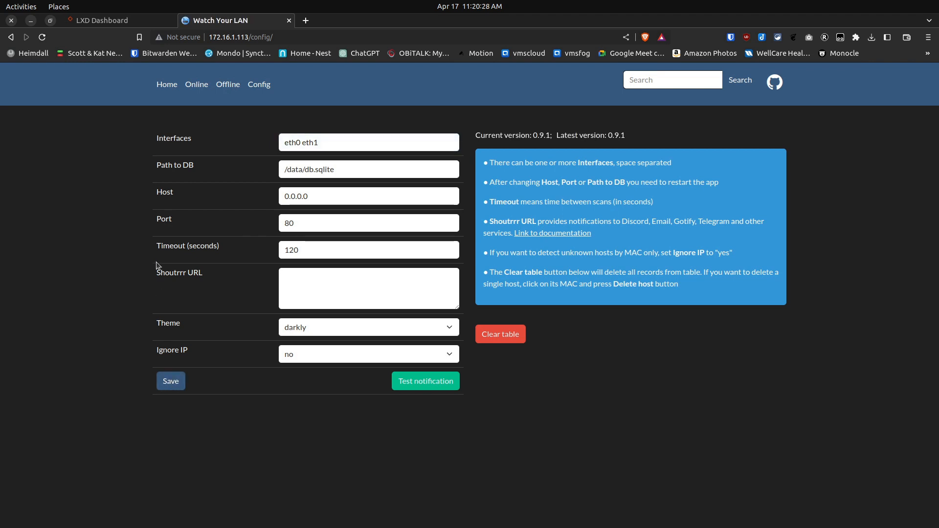
Return to the home page and look through the list of online hosts
left_click(166, 86)
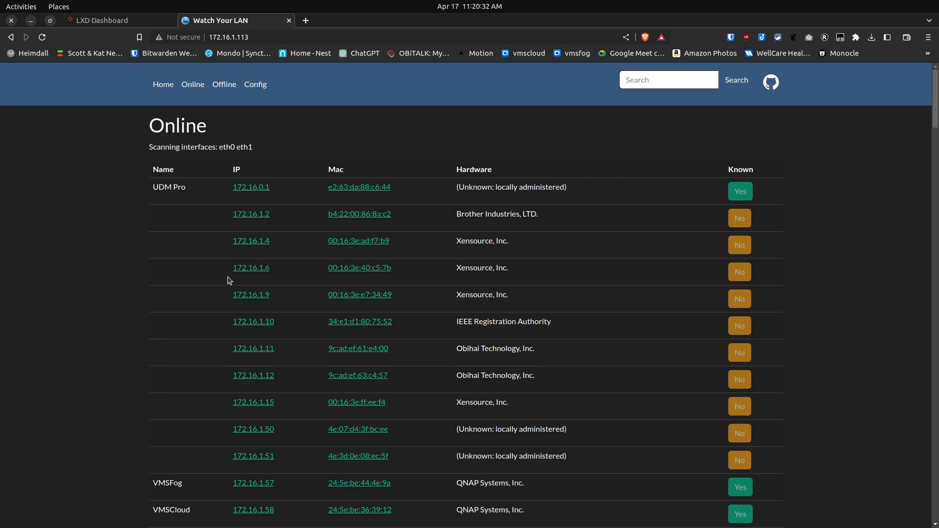
scroll(228, 280, "down", 3)
scroll(229, 279, "down", 10)
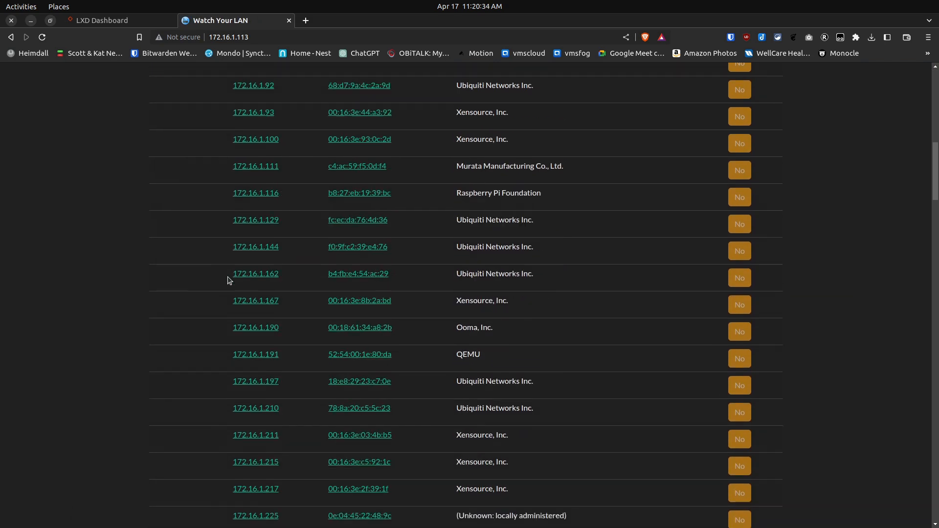
scroll(229, 280, "down", 5)
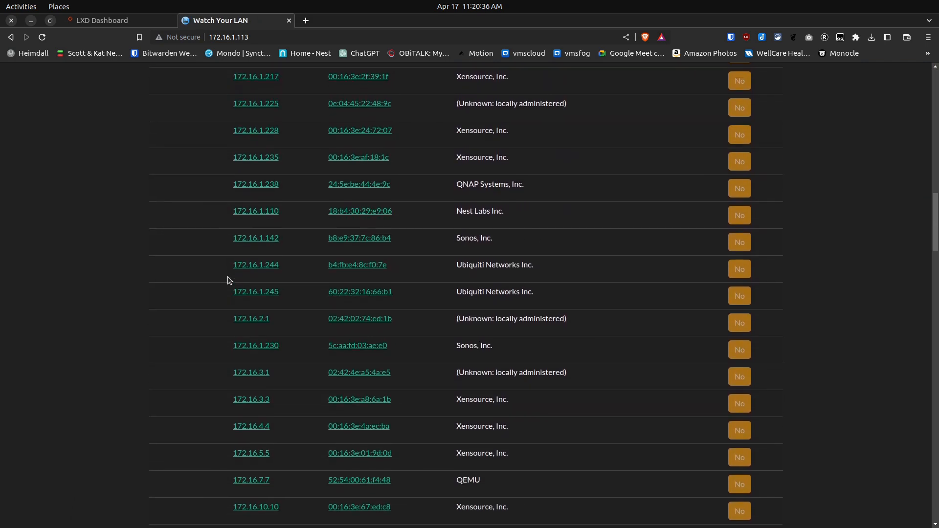
scroll(228, 280, "down", 15)
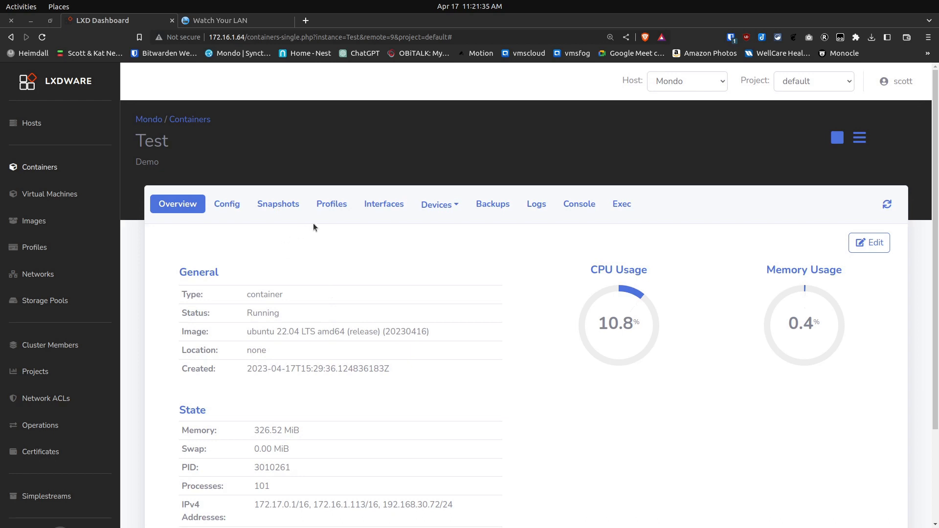
Review the Test container's interfaces in the LXD Dashboard and start adding another network device named eth2
left_click(384, 206)
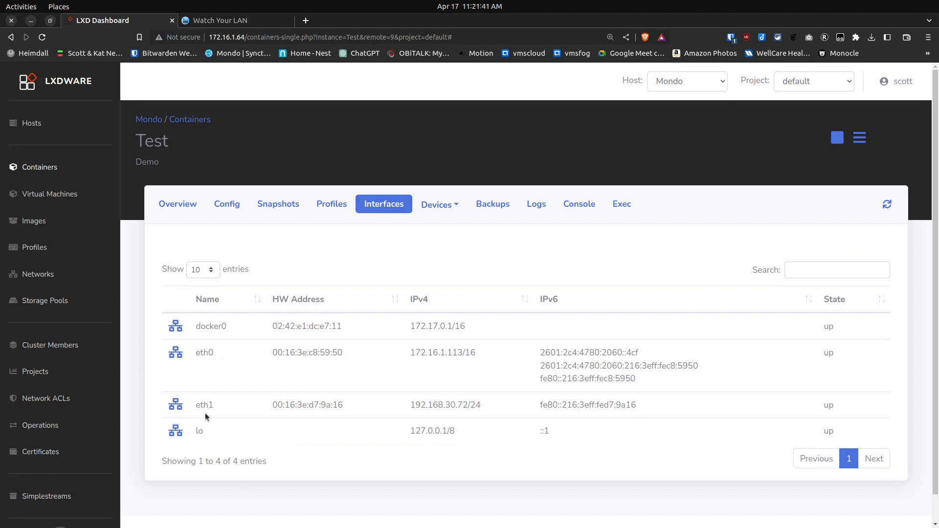
left_click(438, 207)
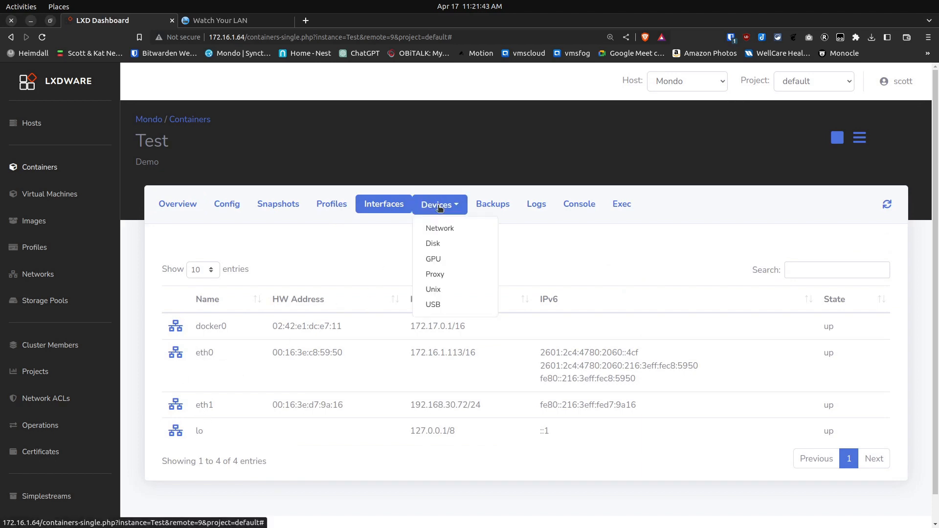
left_click(435, 231)
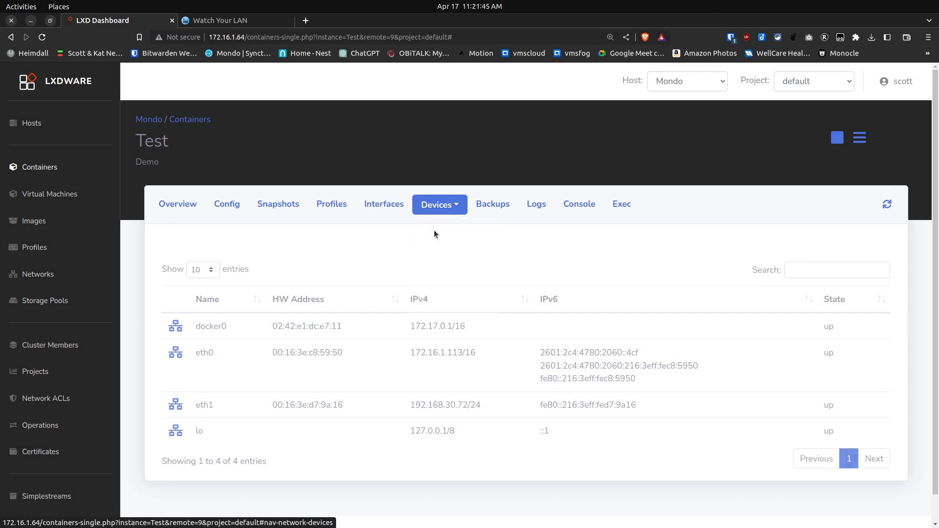
left_click(820, 245)
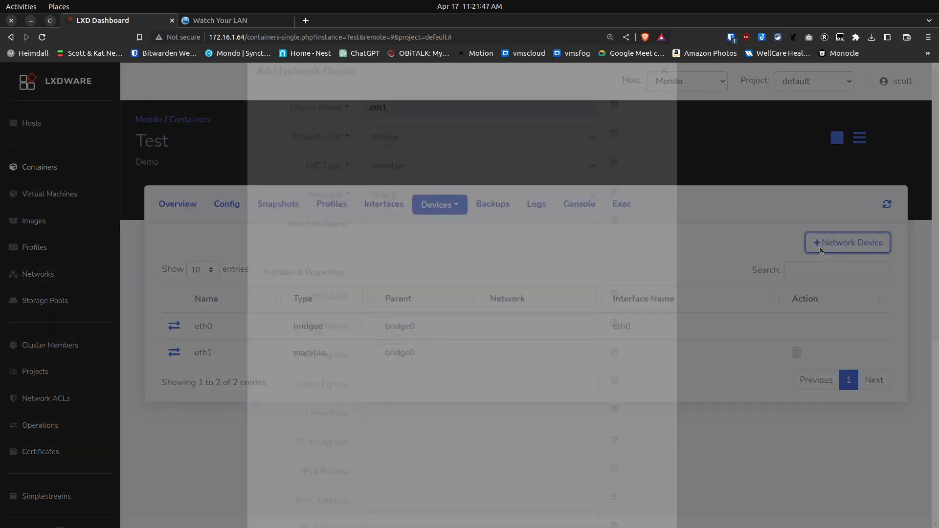
left_click(418, 133)
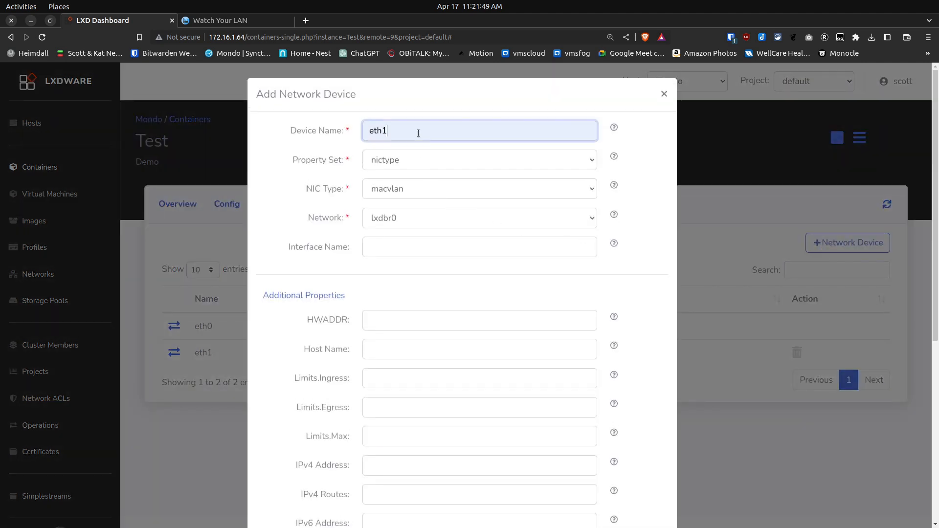
key("BackSpace")
type("2")
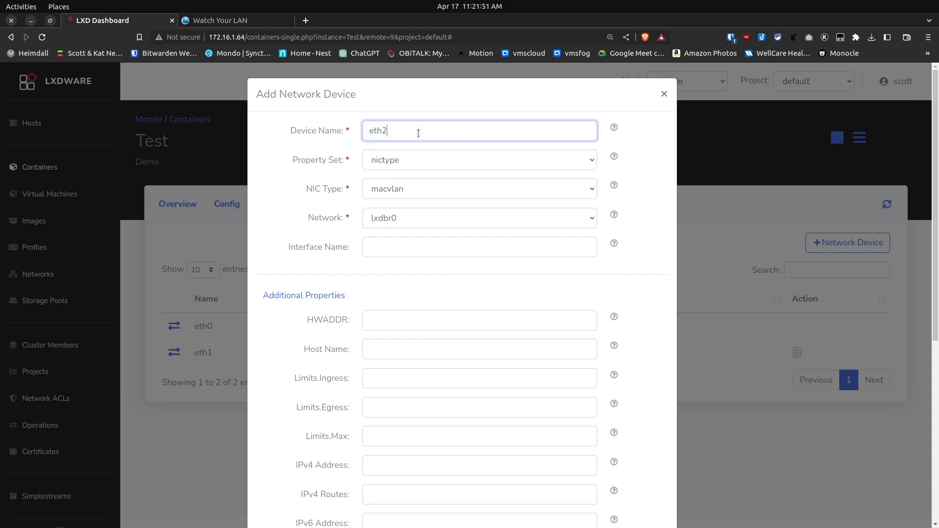
Set the eth2 device's property set to nictype, its NIC type to macvlan and its parent to bridge0
left_click(390, 166)
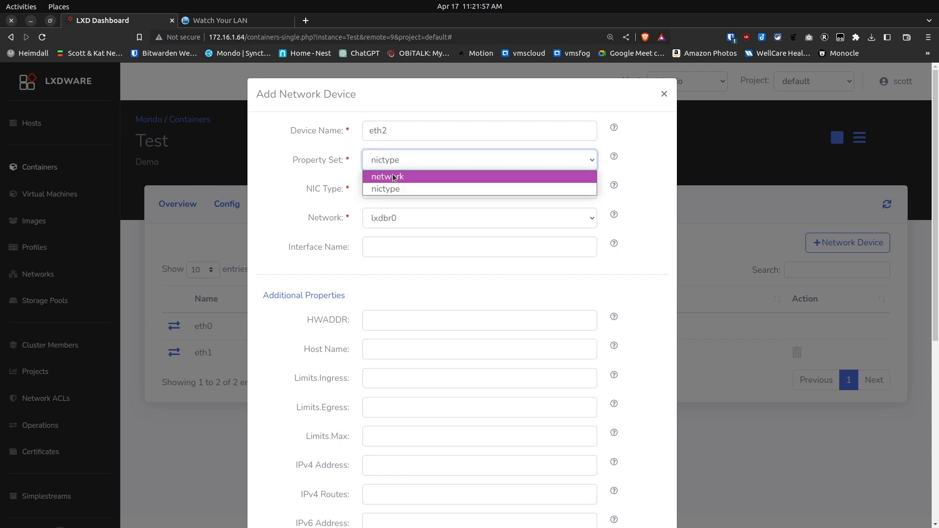
left_click(391, 181)
left_click(419, 162)
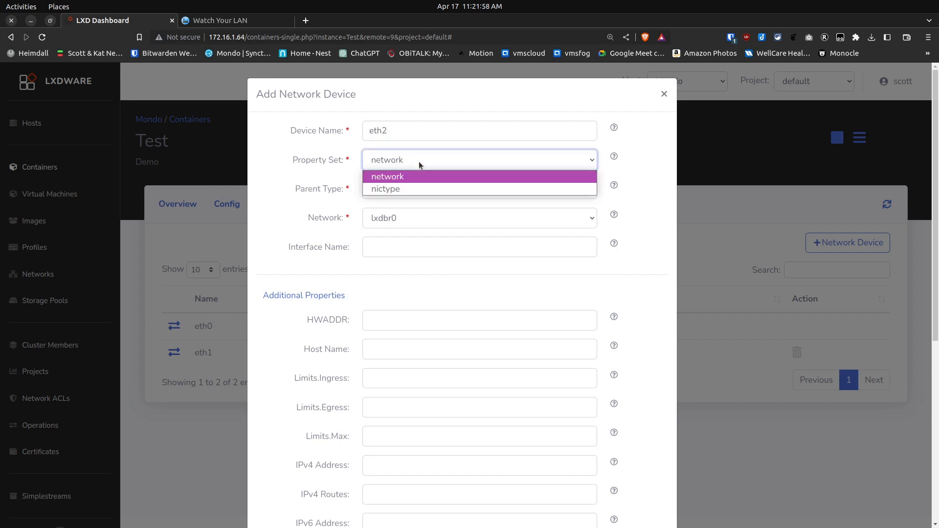
left_click(411, 189)
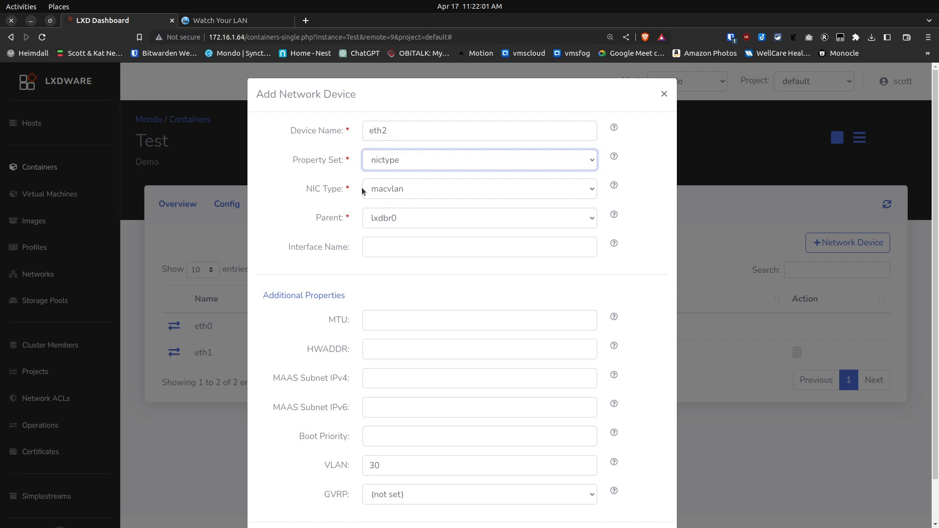
left_click(421, 193)
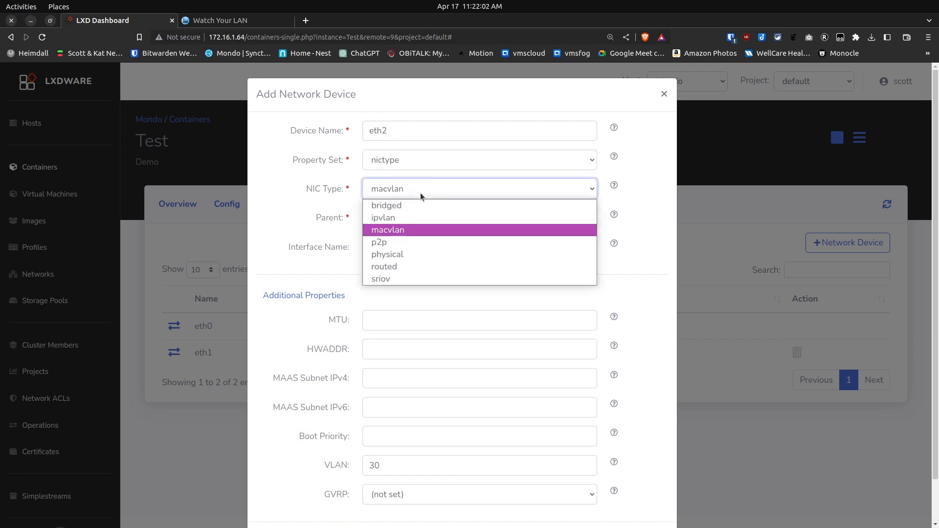
left_click(408, 230)
left_click(413, 221)
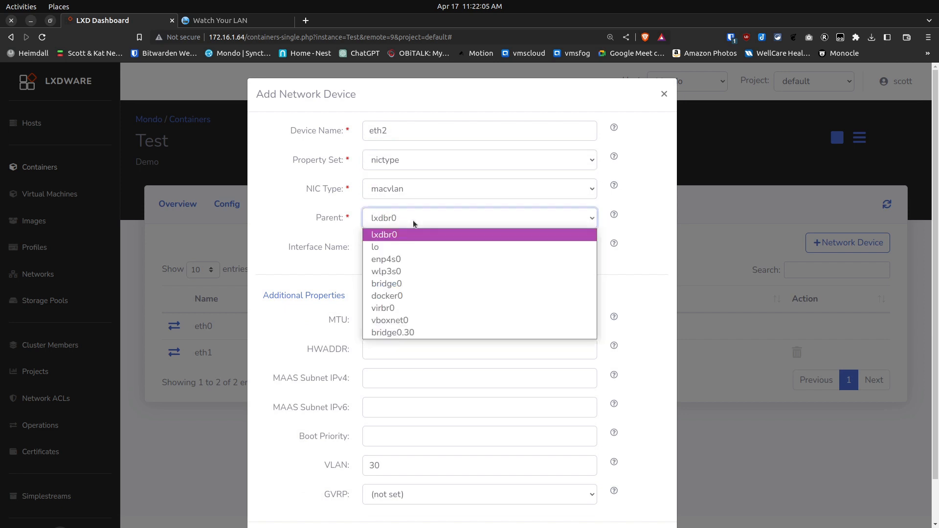
left_click(392, 285)
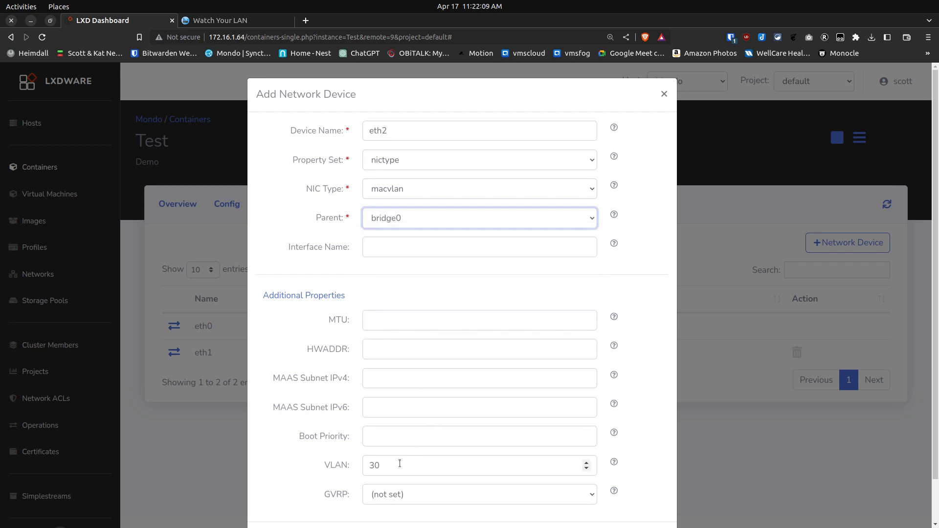
Set the eth2 device's VLAN to 80 and submit the new network device
left_click(374, 464)
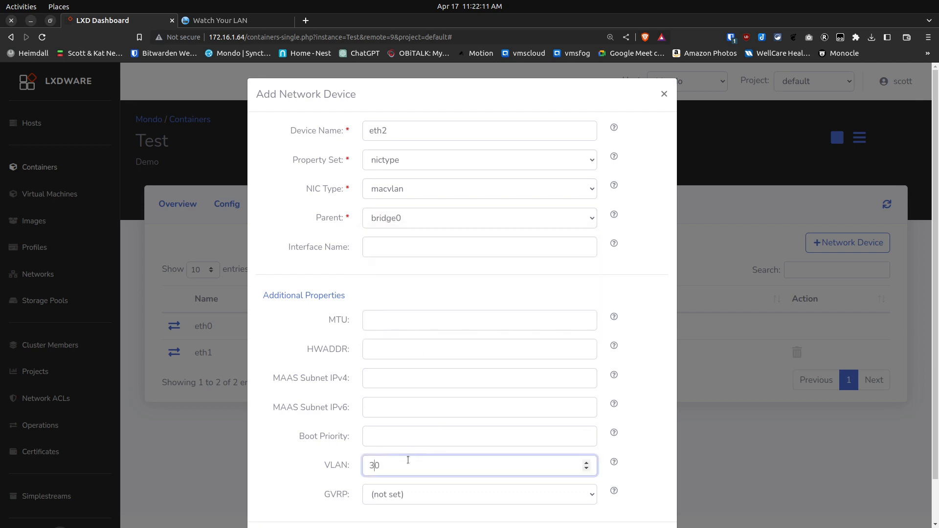
key("BackSpace")
type("8")
scroll(639, 455, "down", 1)
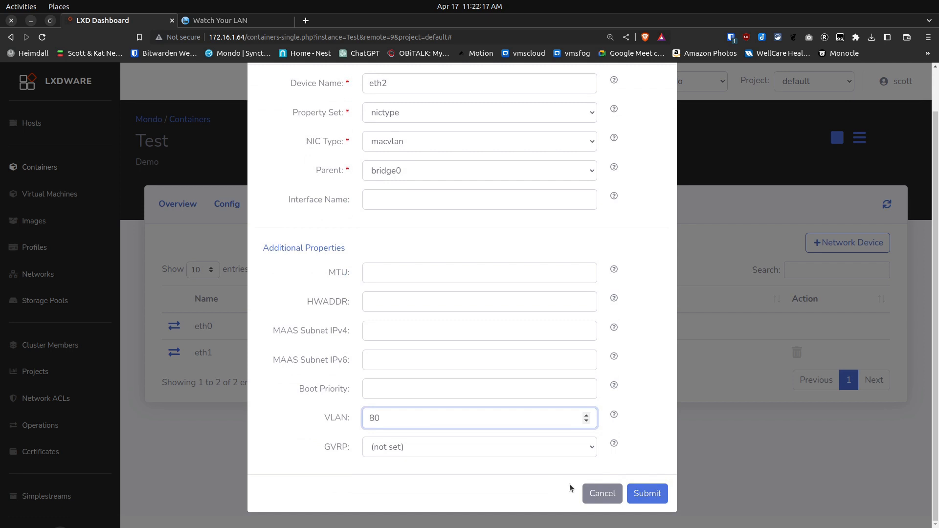
left_click(644, 494)
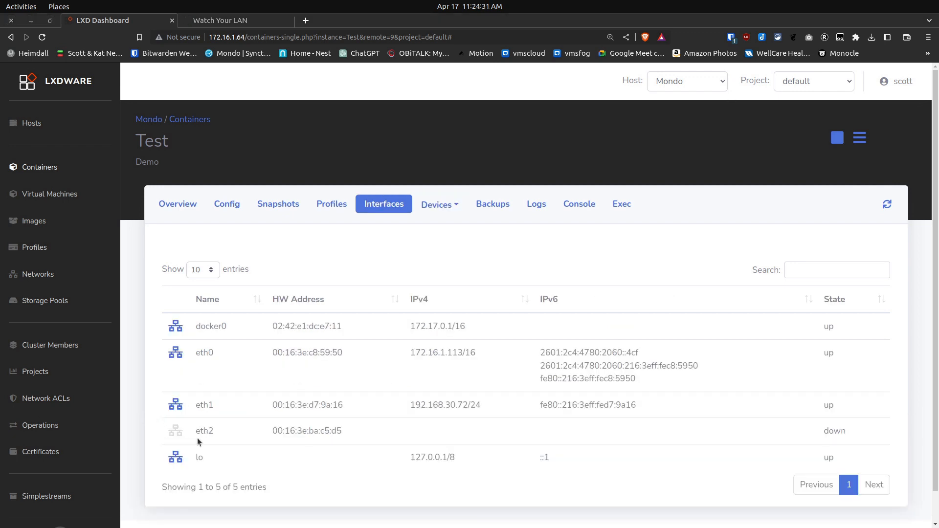
Open 50-cloud-init.yaml in nano from the Test container's shell and go to the empty line below the eth1 entry
left_click(622, 204)
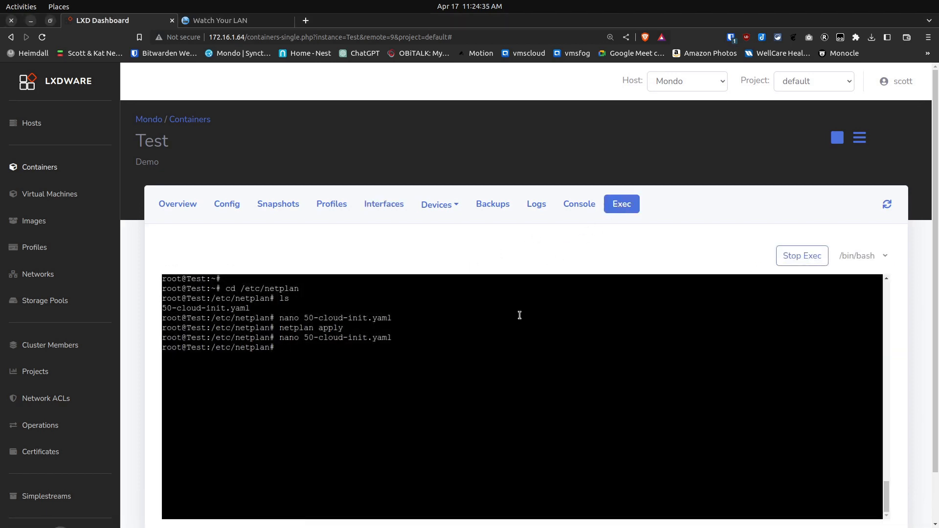
key("Up")
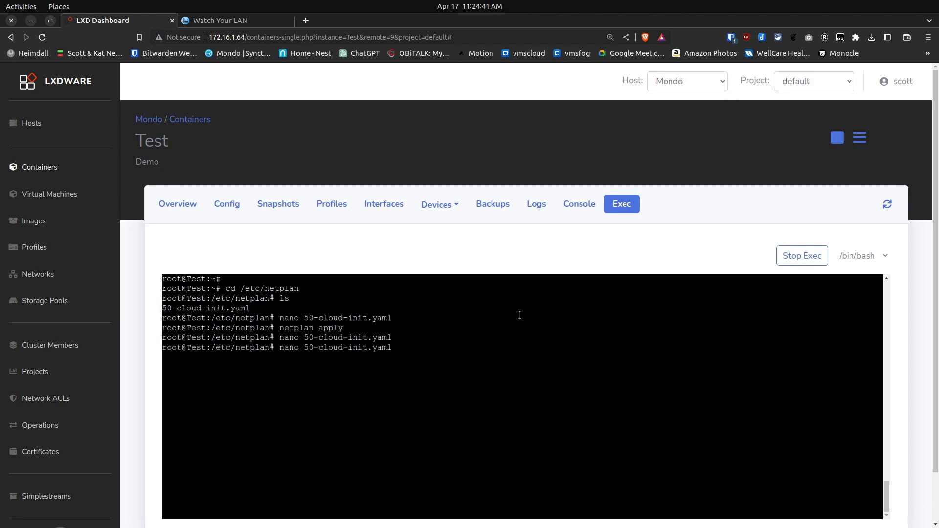
key("Return")
key("Down")
key("Down")
key("Down")
key("Down")
key("Down")
key("Down")
key("Down")
key("Down")
key("Down")
key("Down")
key("Down")
key("Down")
key("Down")
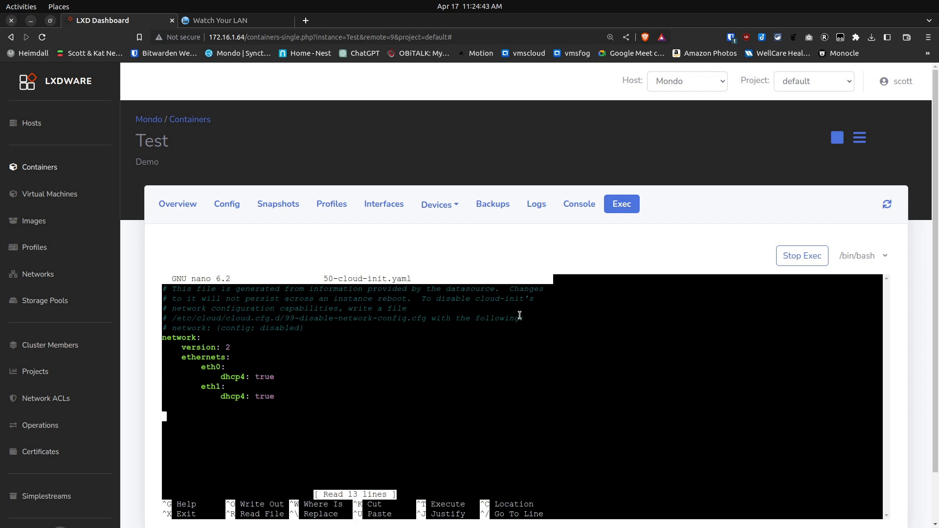
key("Up")
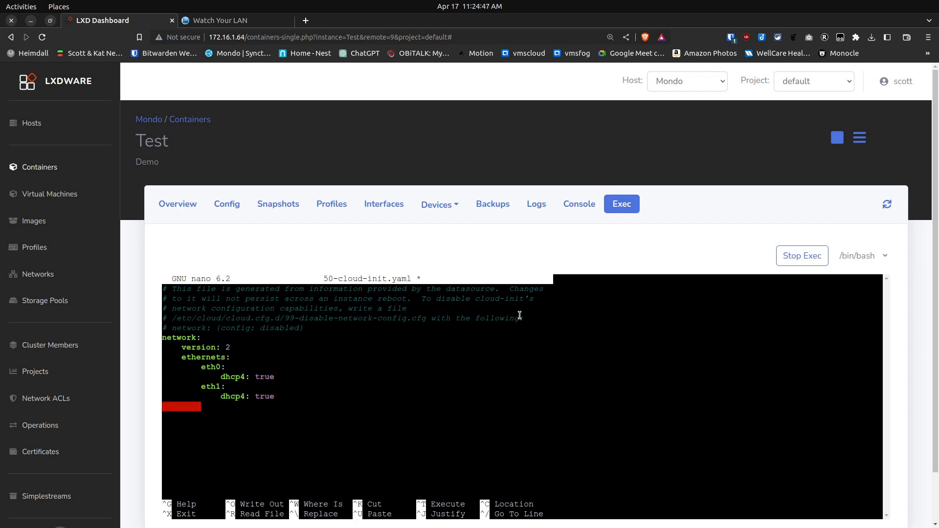
Add an eth2 entry with dhcp4: true under ethernets, save the file and exit nano
type("eth2")
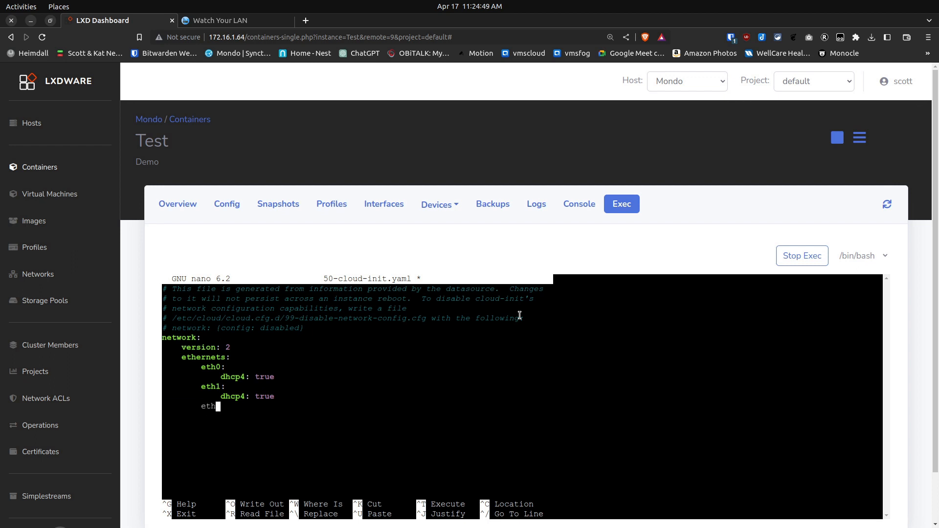
type(":")
key("Return")
key("BackSpace")
key("BackSpace")
type("dhcp4: true")
key("Return")
key("ctrl+o")
key("Return")
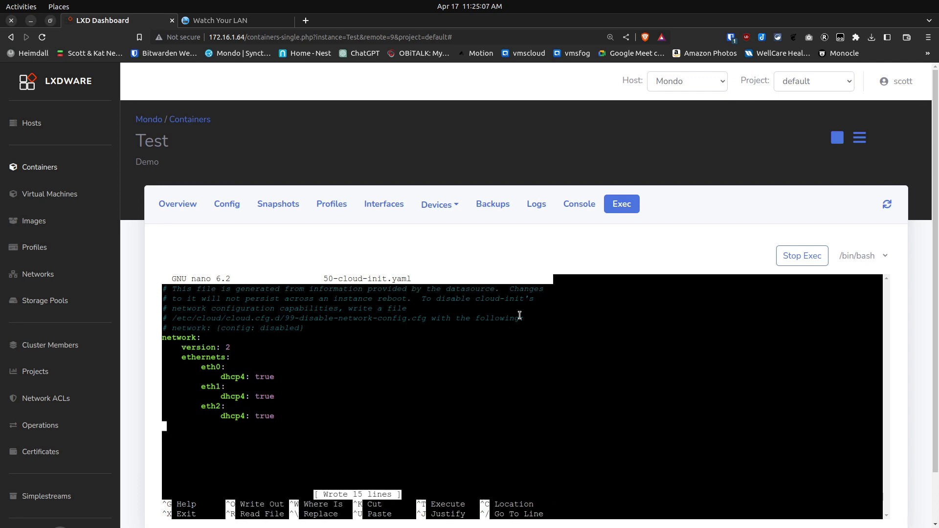
key("ctrl+x")
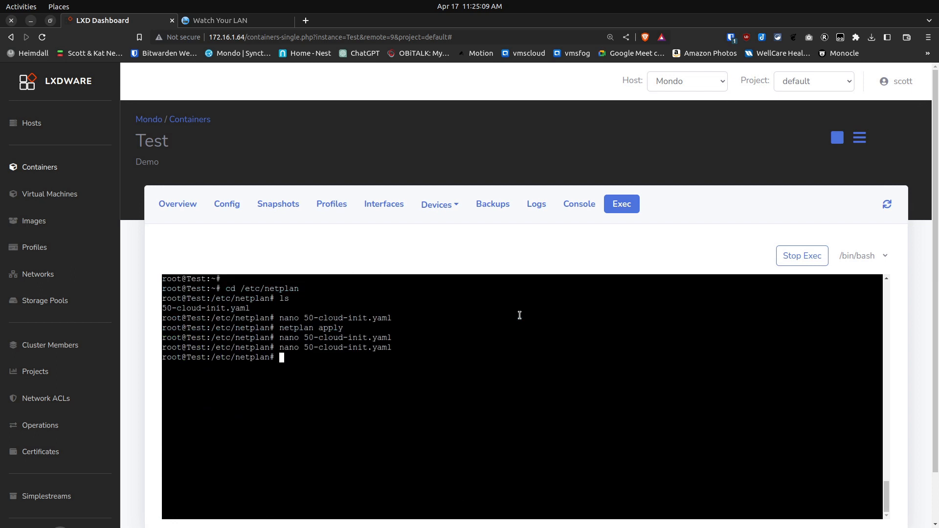
Run netplan apply in the container and check the eth2 address in its interface list
type("netplan apply")
key("Return")
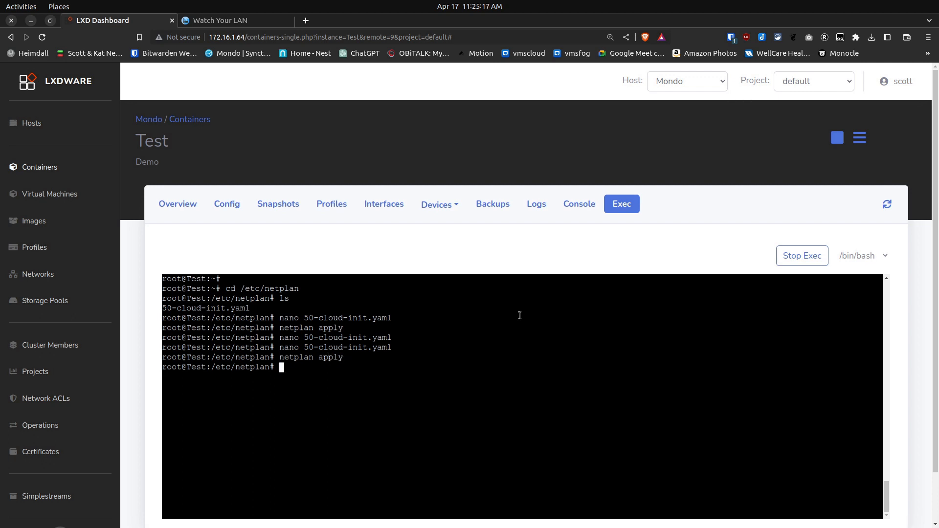
left_click(385, 207)
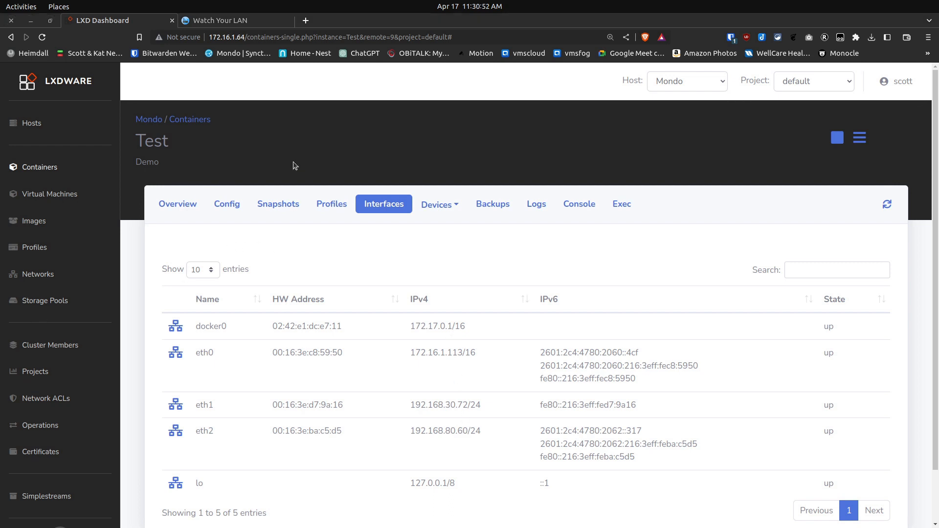
Switch to Watch Your LAN and examine the online hosts found on the eth0 and eth1 networks
left_click(241, 21)
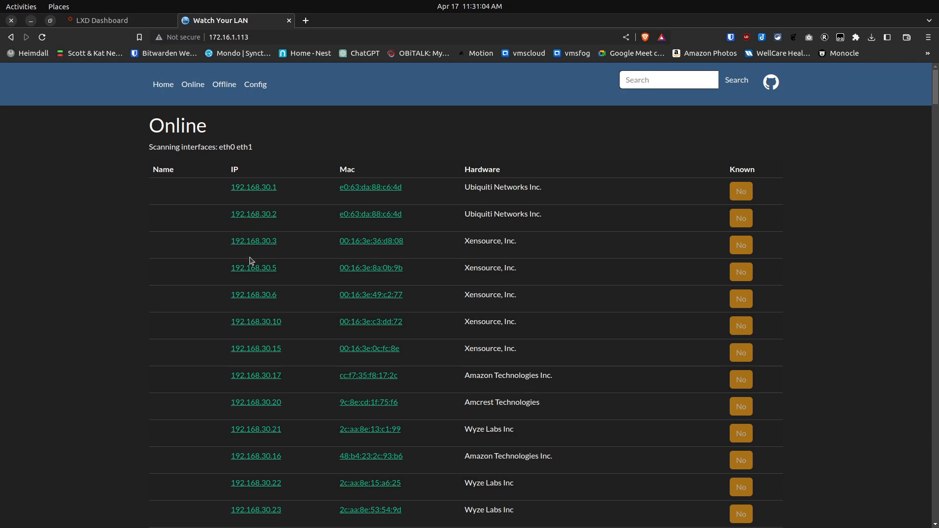
scroll(259, 410, "down", 8)
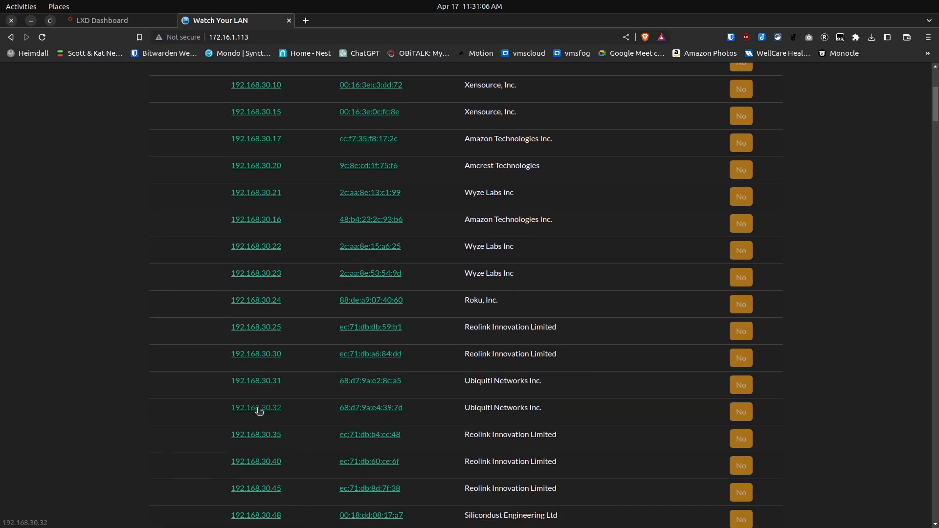
scroll(259, 411, "down", 10)
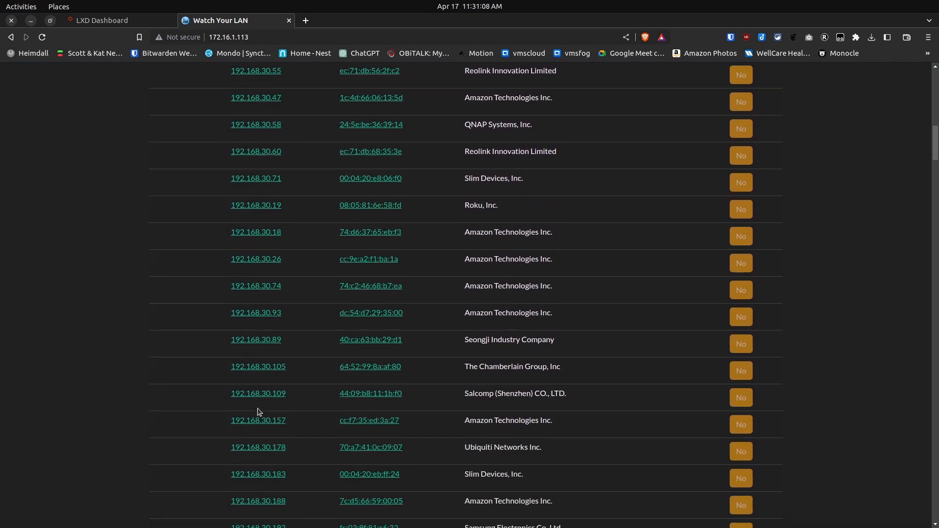
scroll(260, 411, "down", 2)
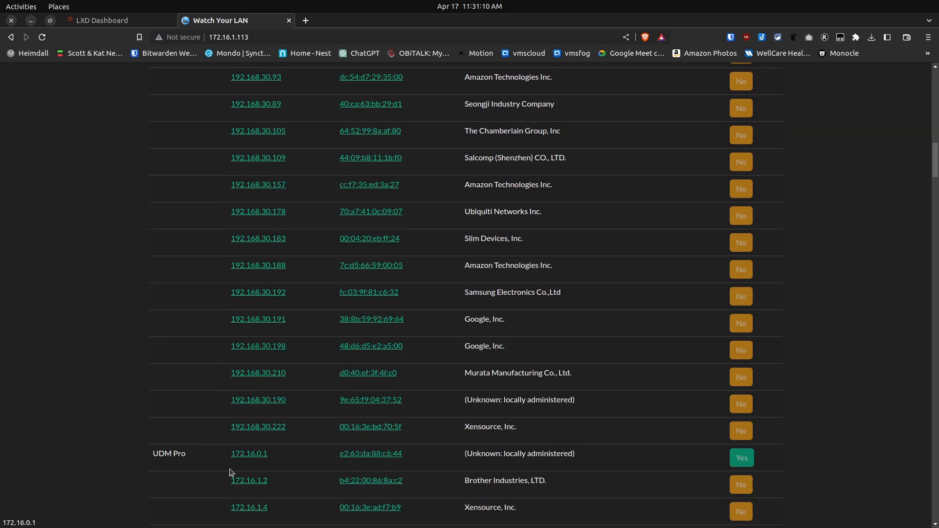
scroll(231, 470, "down", 3)
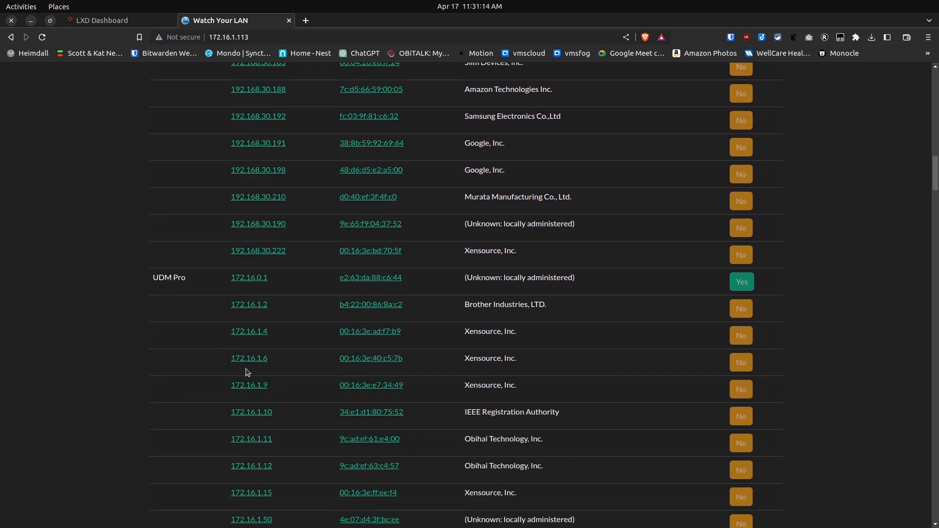
scroll(247, 372, "up", 10)
scroll(246, 373, "up", 6)
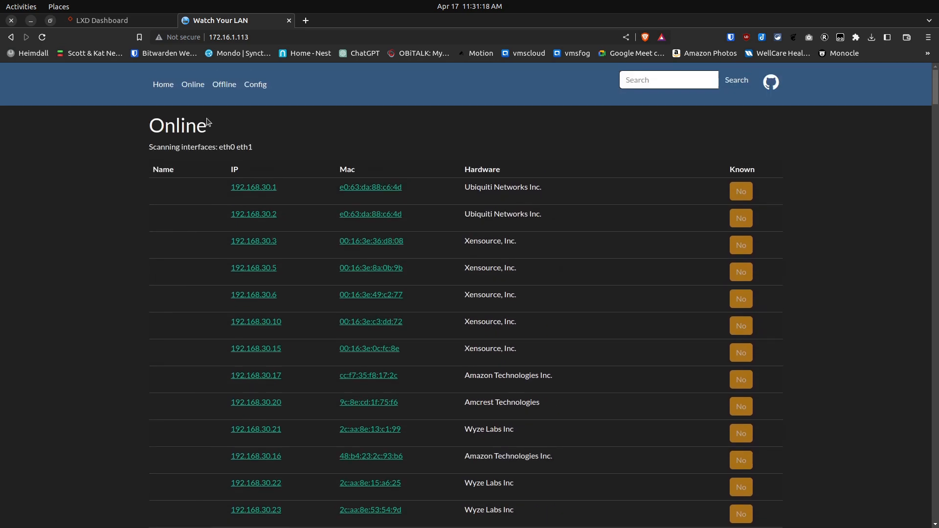
Set the scanned interfaces in the Watch Your LAN configuration to eth0 eth1 eth2 and save
left_click(253, 86)
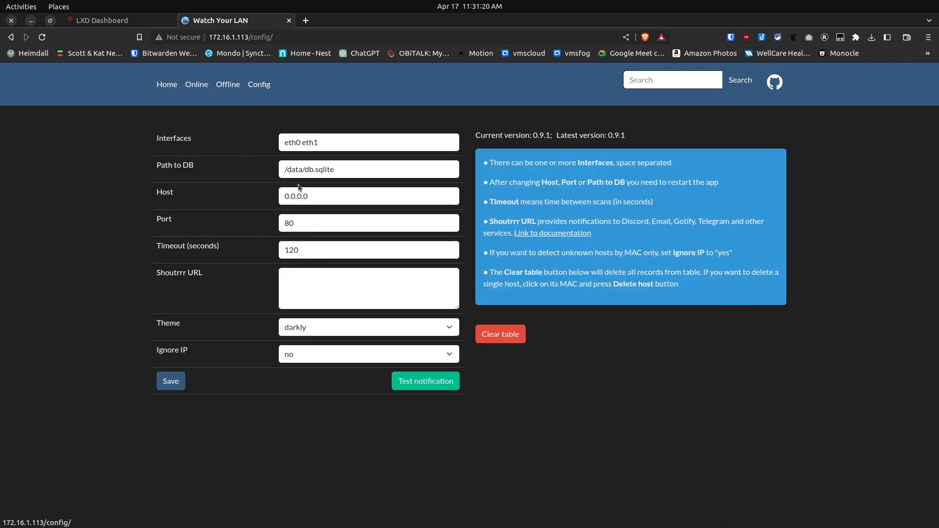
left_click(327, 147)
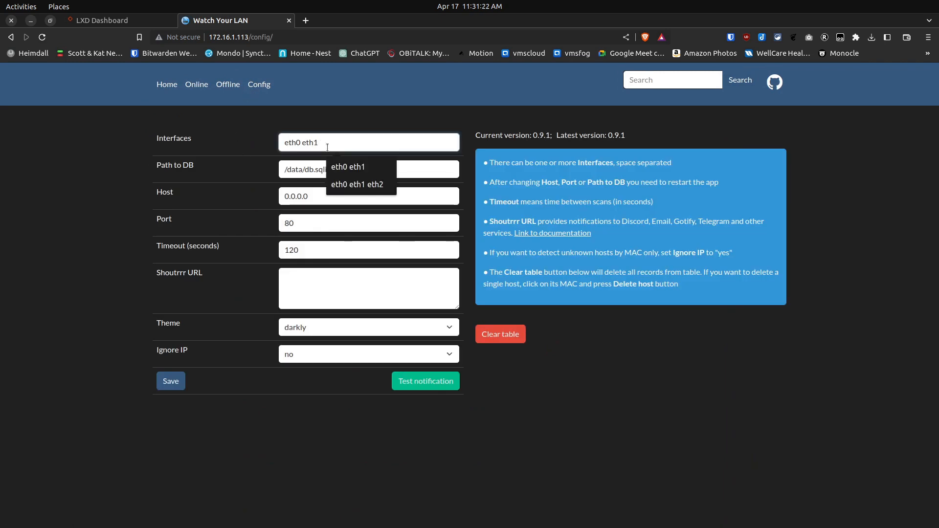
type("eth")
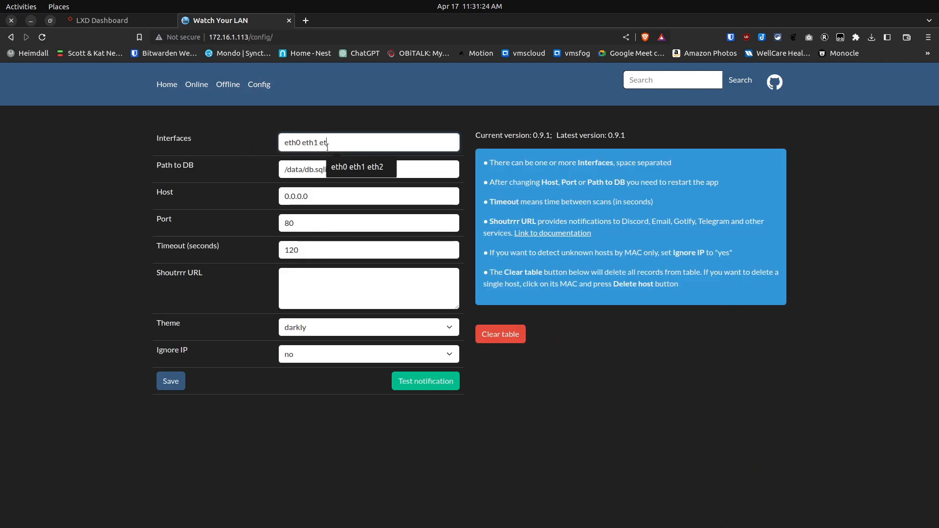
type("2")
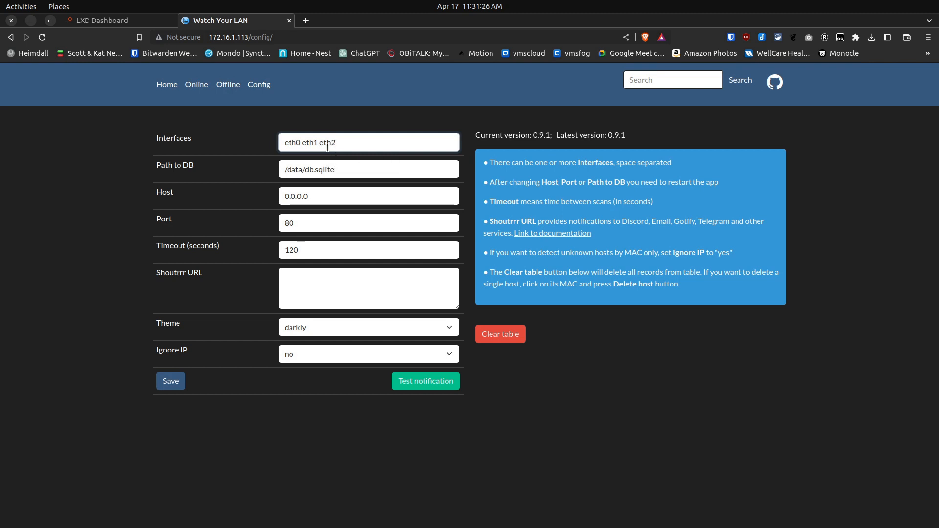
left_click(177, 381)
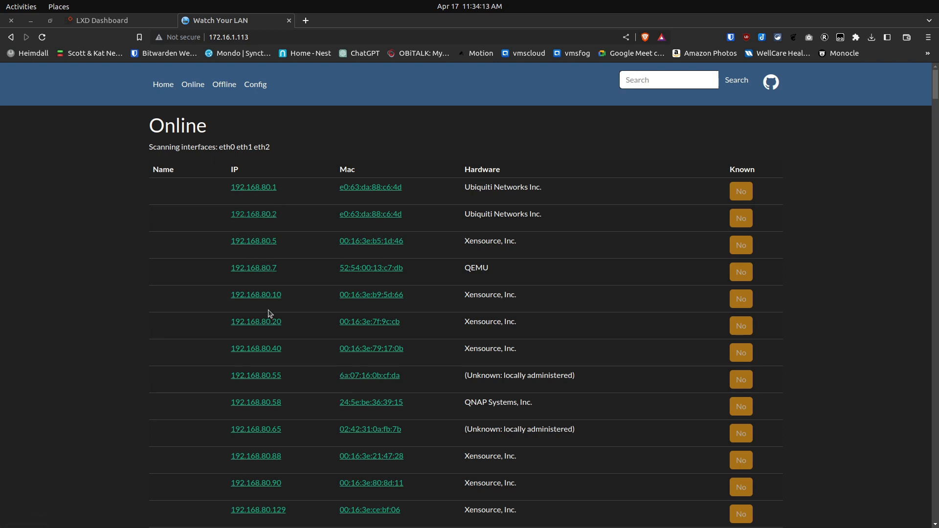
Look through the online hosts list for devices on the 192.168.80, 192.168.30 and 172.16 networks
scroll(271, 313, "down", 3)
scroll(270, 314, "down", 7)
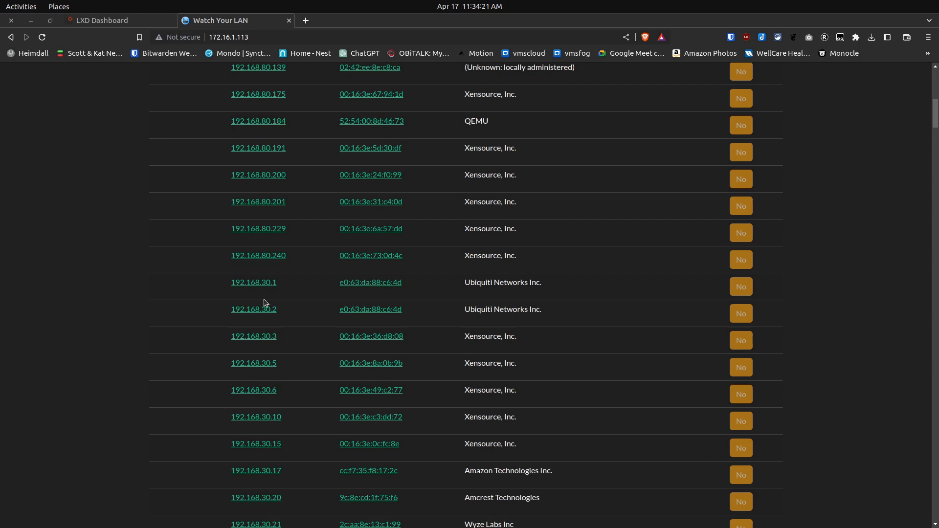
scroll(265, 303, "down", 10)
scroll(264, 303, "down", 7)
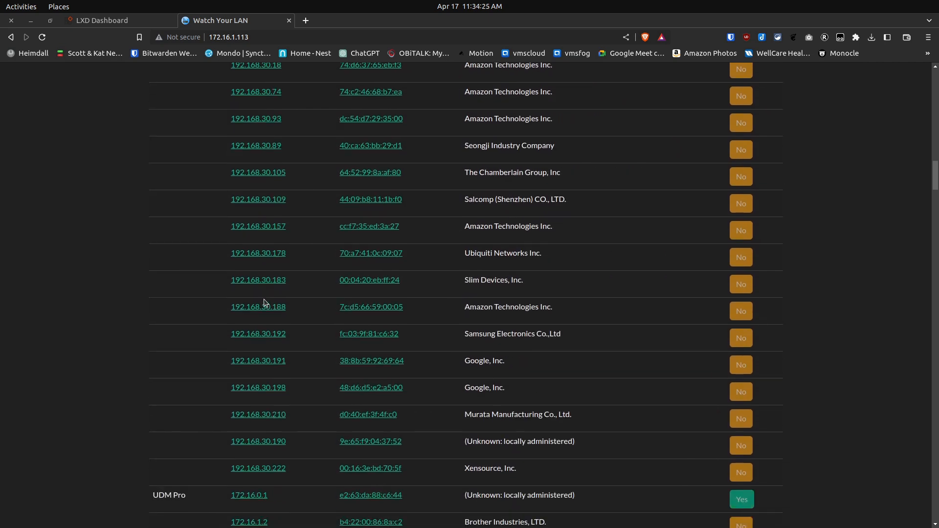
scroll(264, 308, "down", 2)
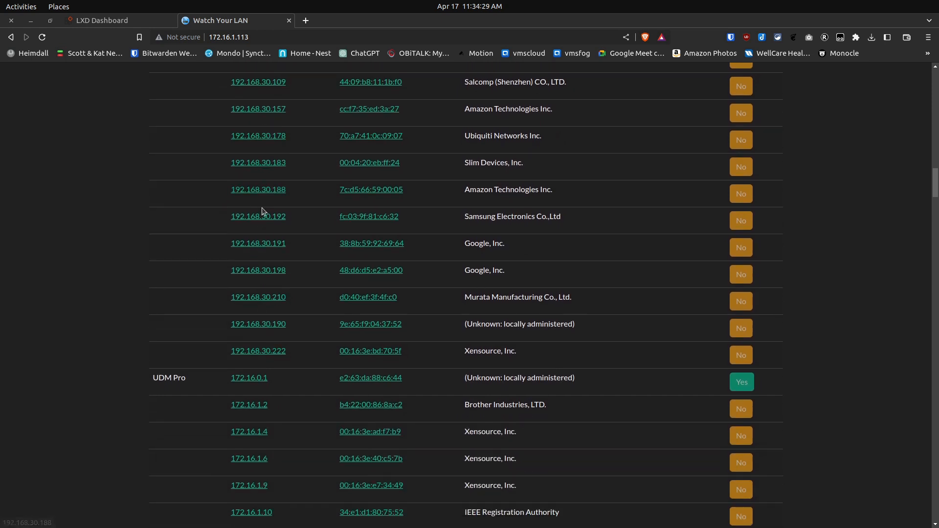
scroll(266, 418, "down", 3)
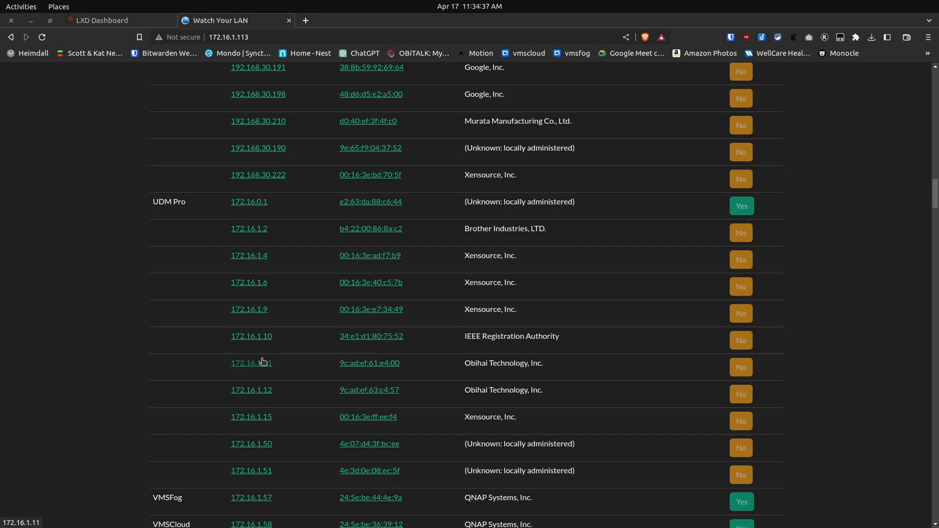
scroll(263, 362, "up", 15)
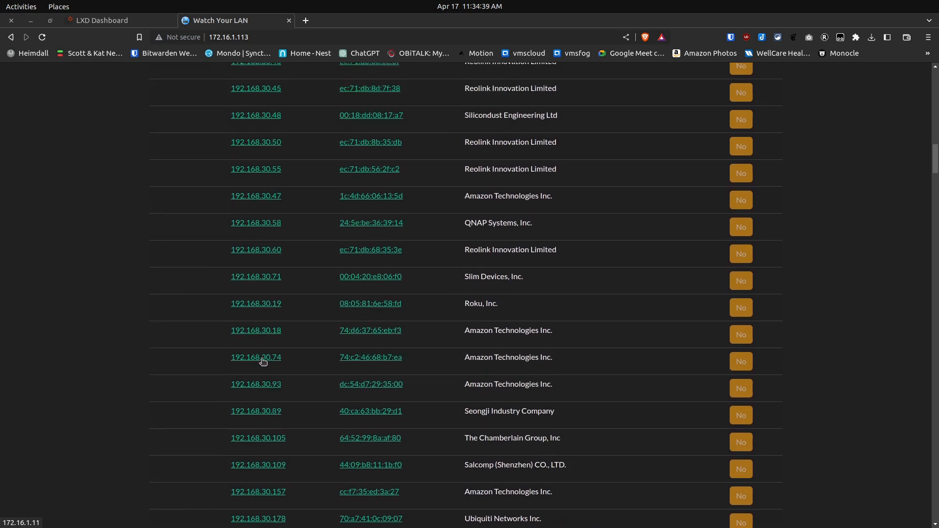
Switch back to the LXD Dashboard and review the Test container's network devices and interfaces
left_click(103, 22)
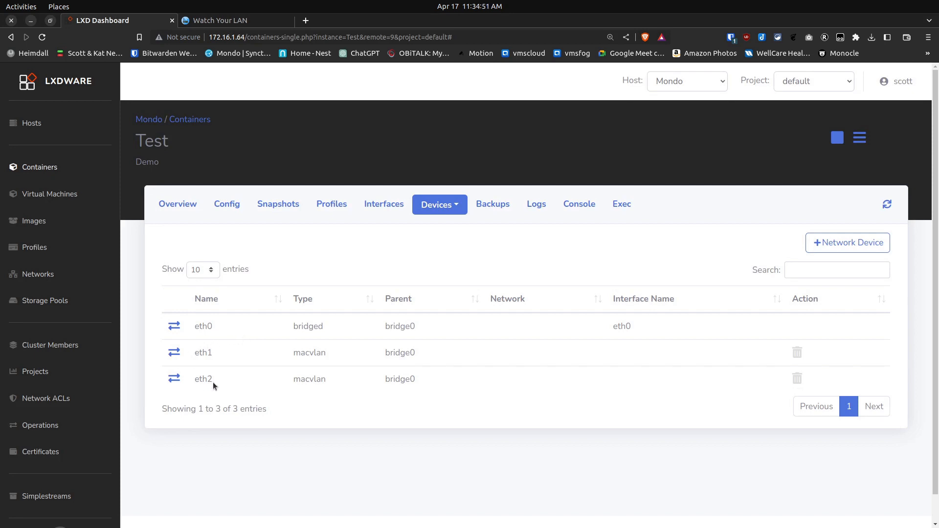
left_click(382, 206)
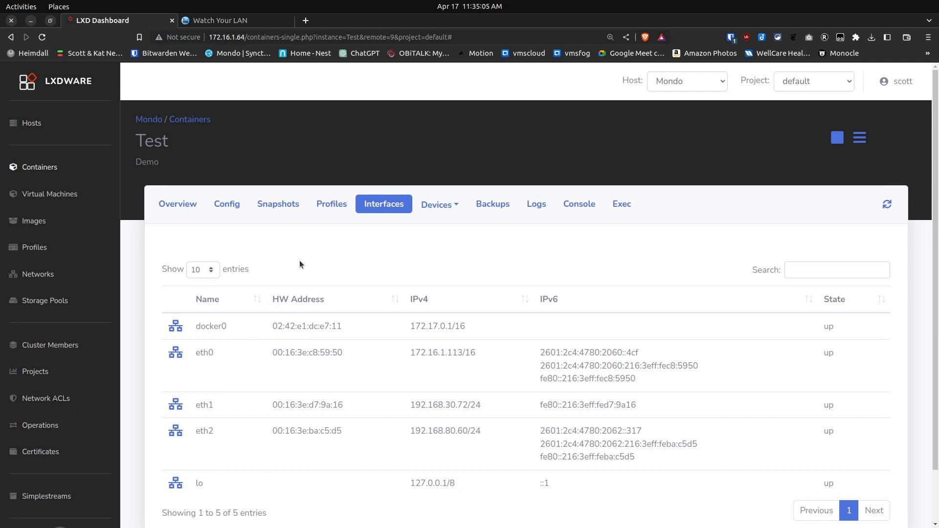
Review the Test container's overview, including its general details, state and IP addresses
left_click(191, 207)
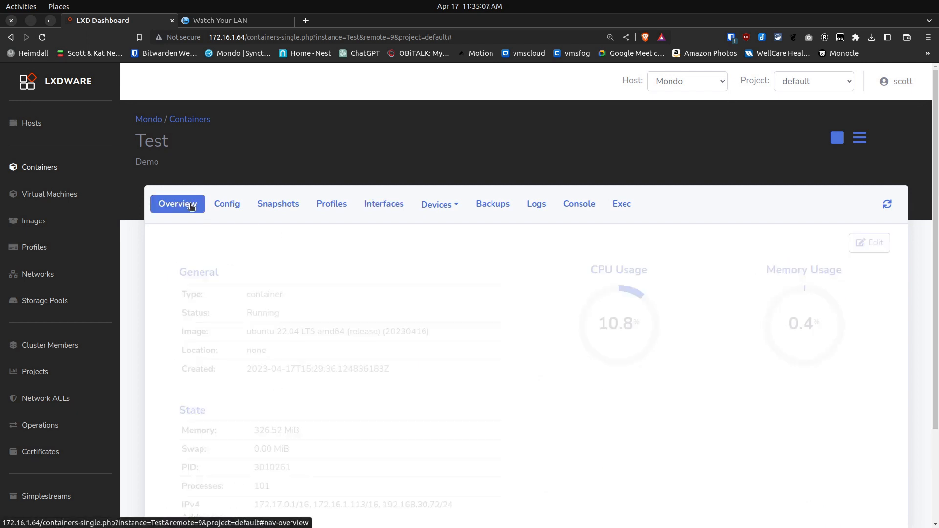
scroll(318, 412, "down", 4)
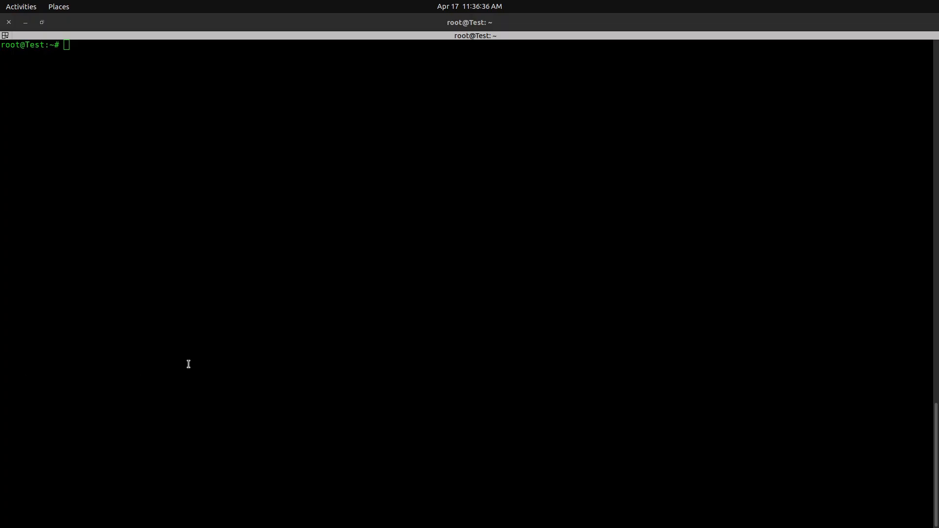
Switch to the Test container's root terminal and list its network interfaces with ifconfig
left_click(188, 364)
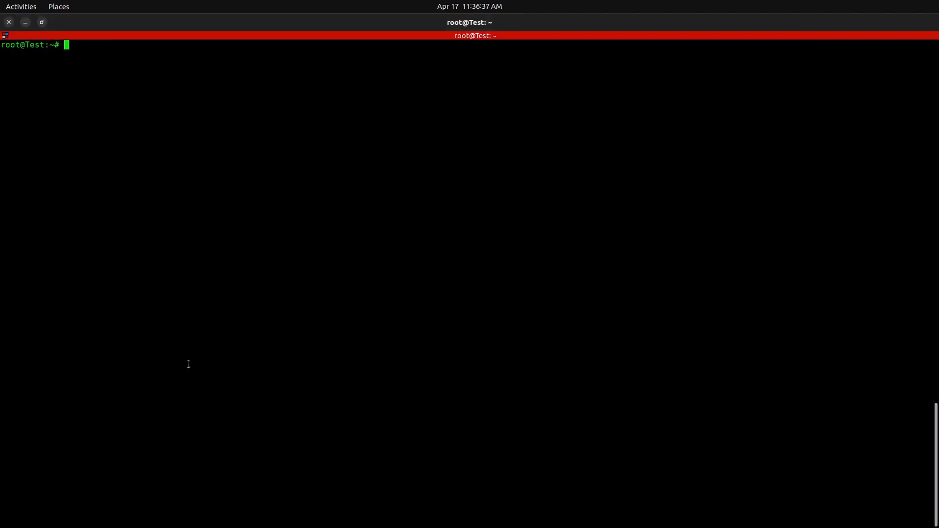
type("ifconfig")
key("Return")
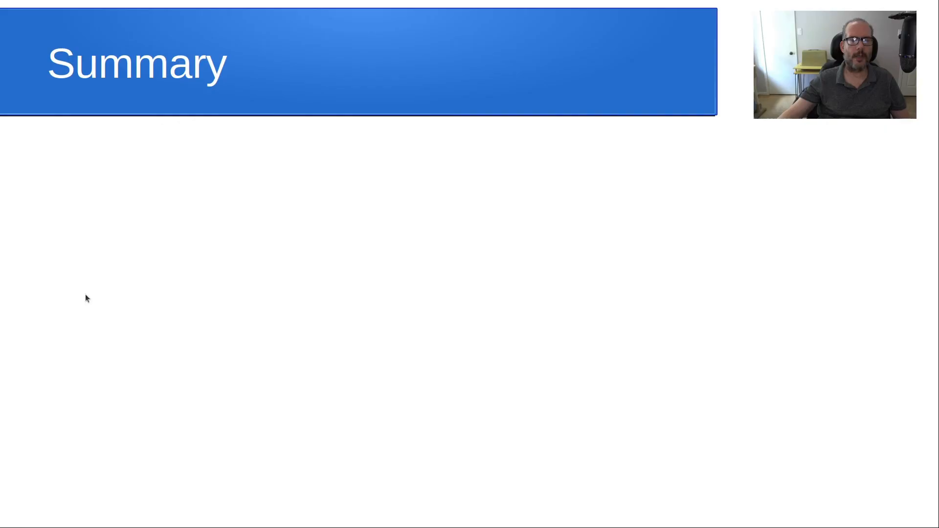
left_click(147, 295)
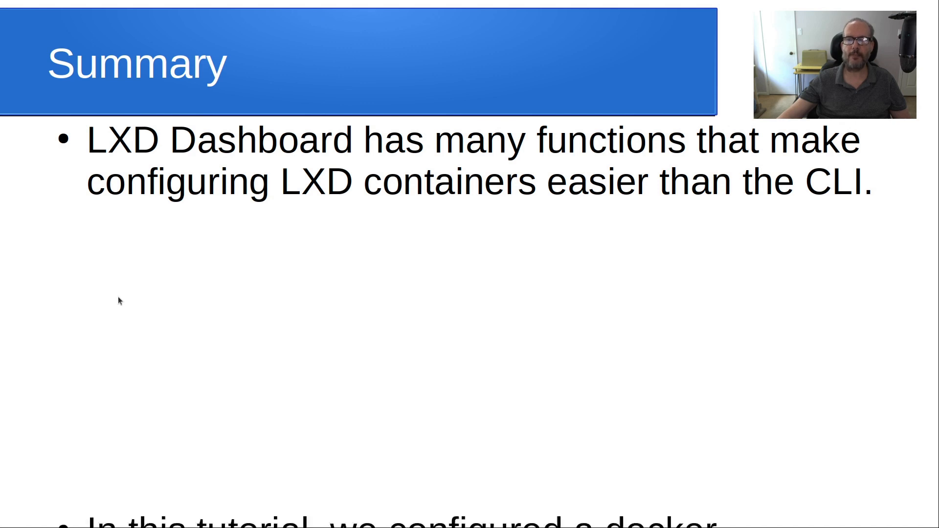
left_click(119, 296)
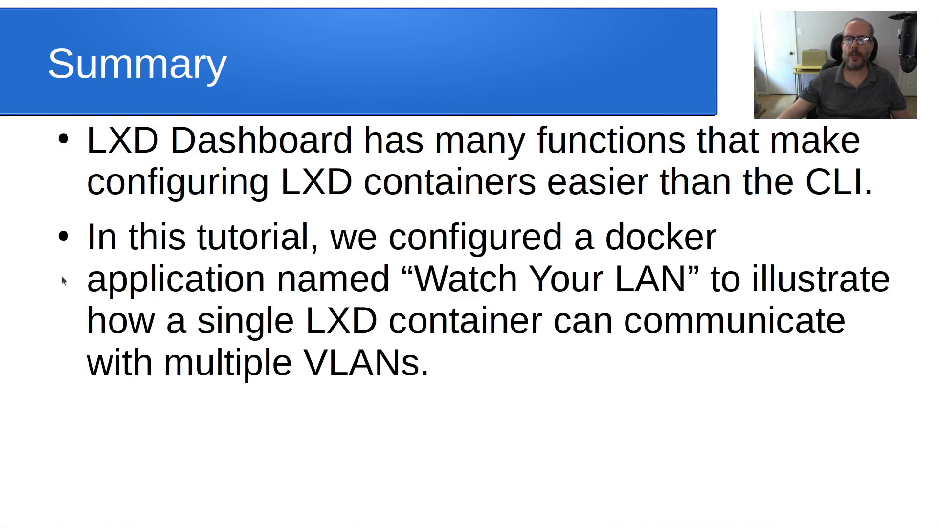